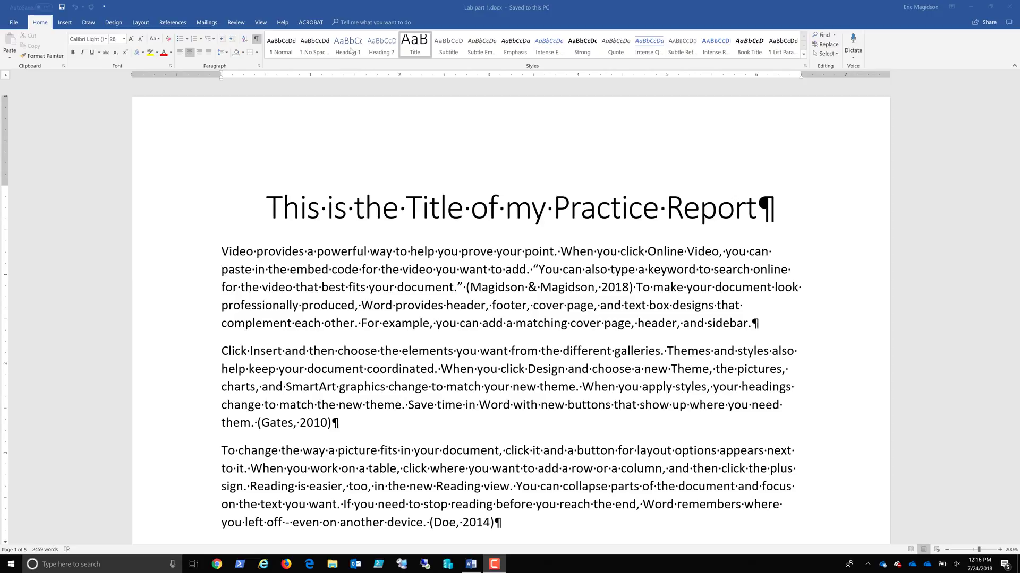
# Type 'This is Heading 1' on a new line below the title and style it Heading 1.
pyautogui.click(222, 251)
pyautogui.press('Return')
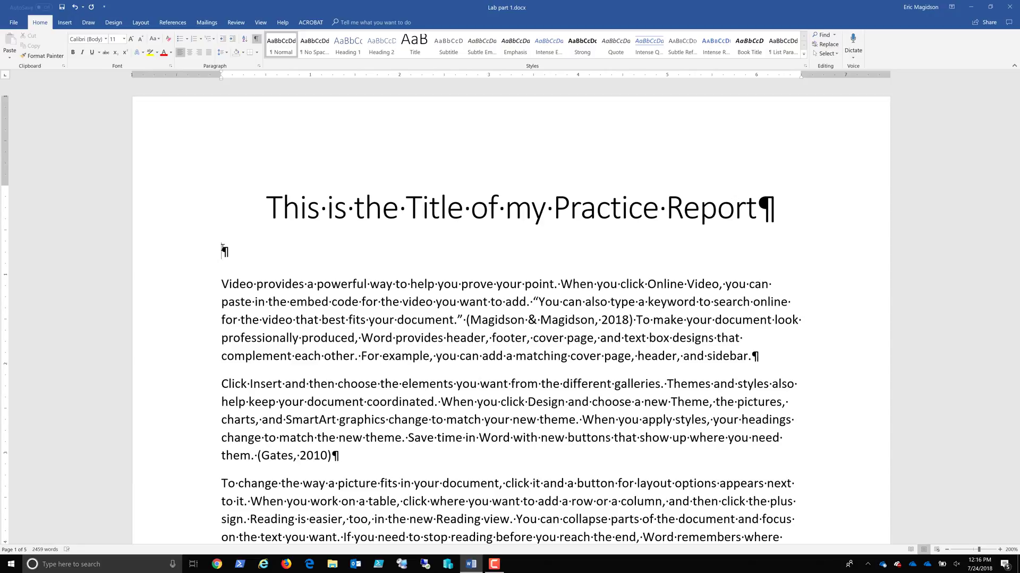
pyautogui.write('This is Headin')
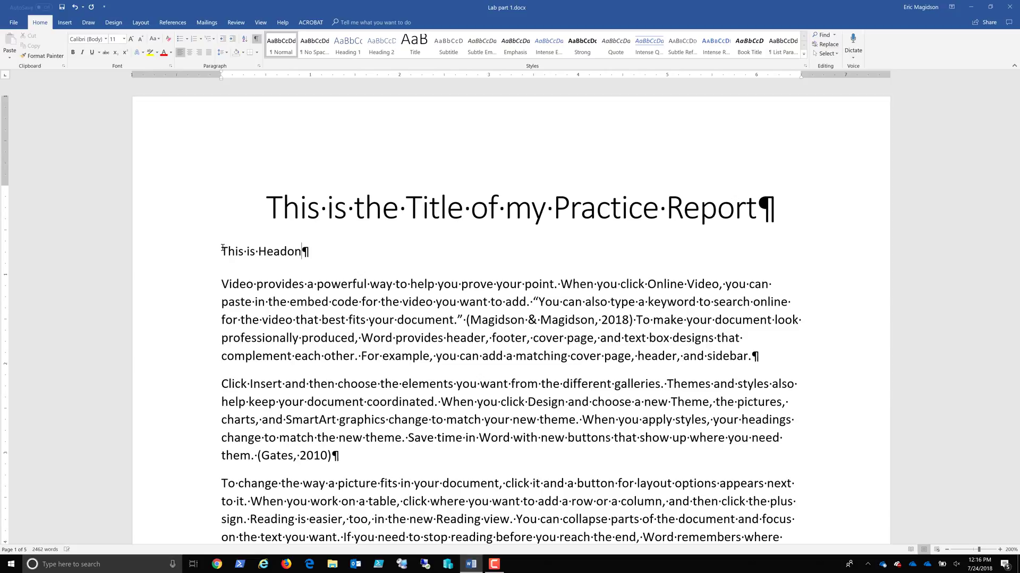
pyautogui.press('BackSpace')
pyautogui.press('BackSpace')
pyautogui.write('ing 1')
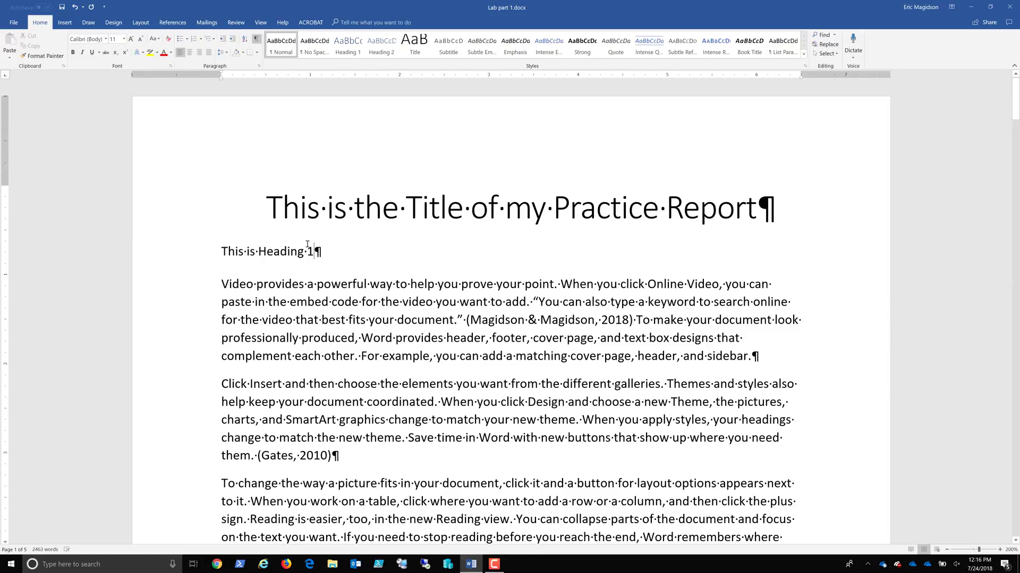
pyautogui.click(208, 257)
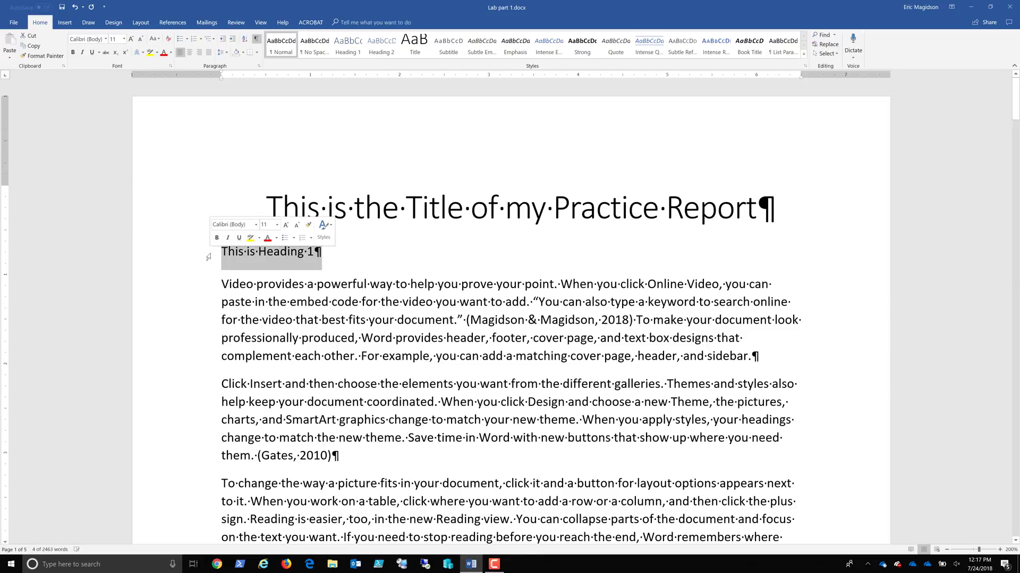
pyautogui.click(255, 256)
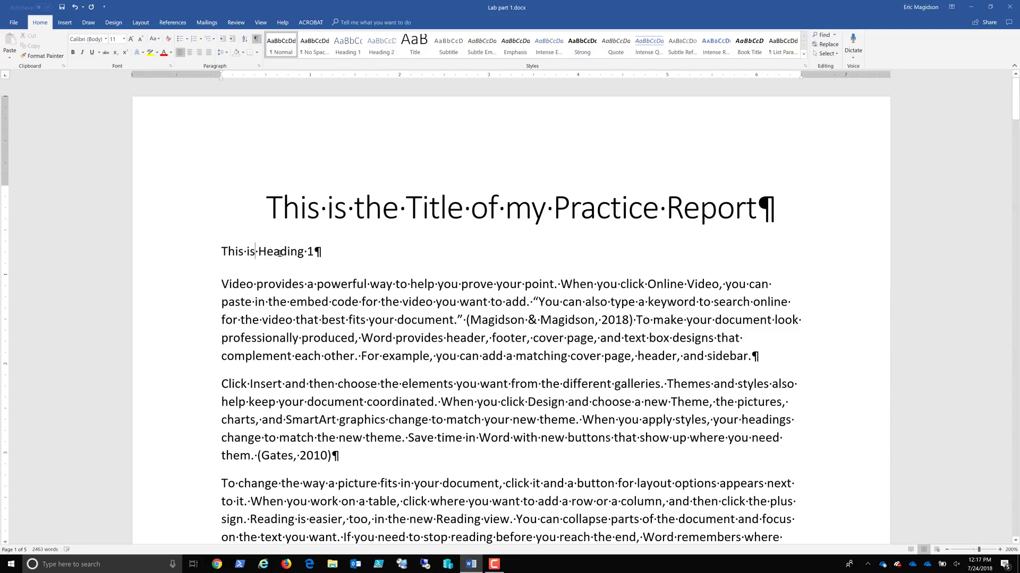
pyautogui.click(354, 49)
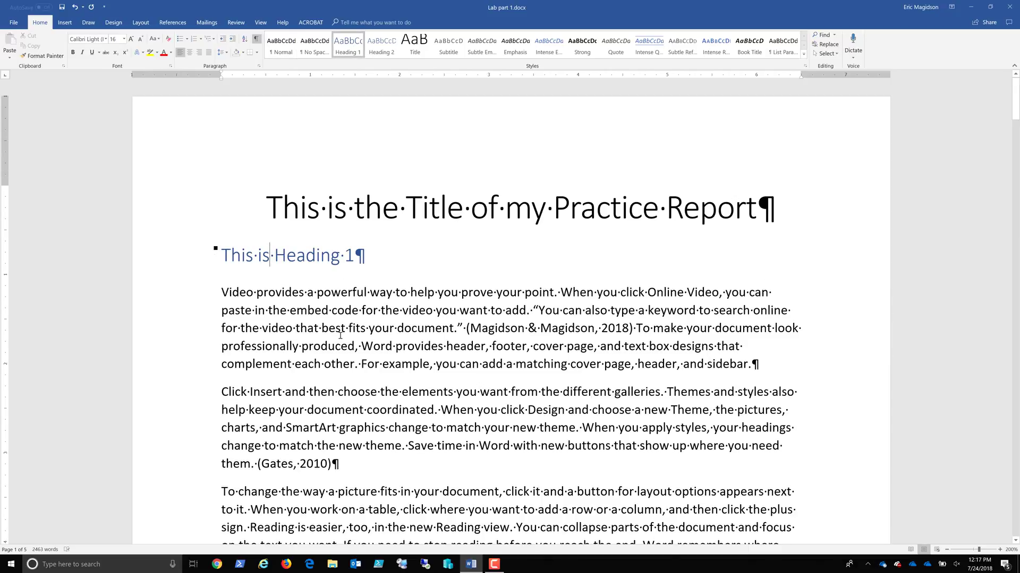
# Add 'This is Heading 2' as its own line before the Click Insert paragraph, styled Heading 2.
pyautogui.click(219, 393)
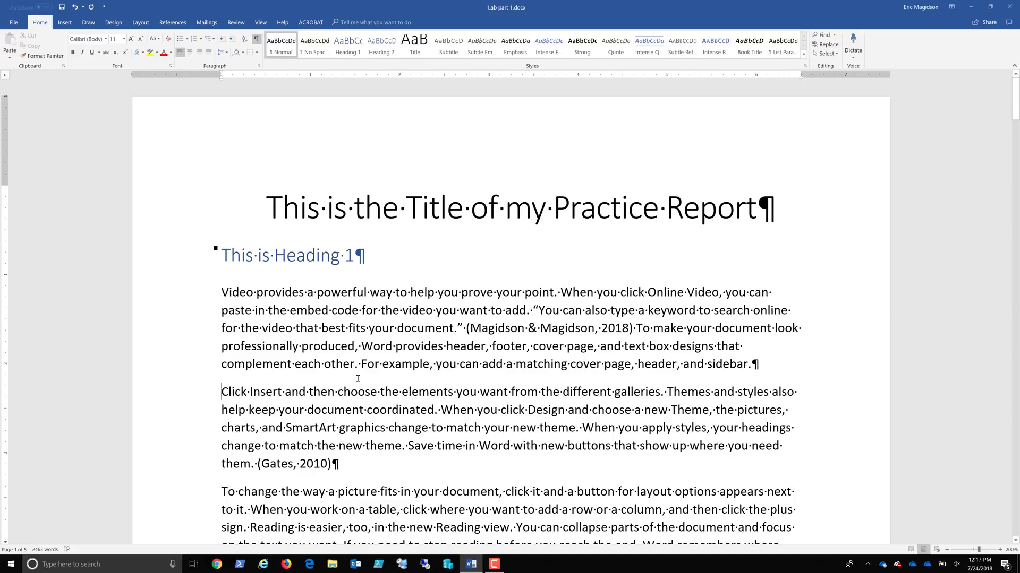
pyautogui.write('This is Headin')
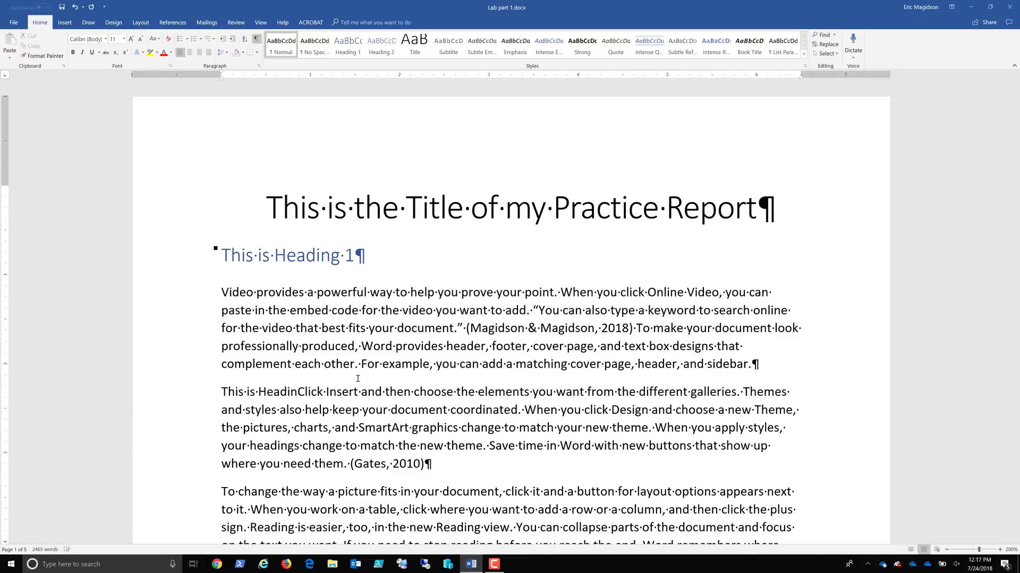
pyautogui.write('g 2')
pyautogui.press('Return')
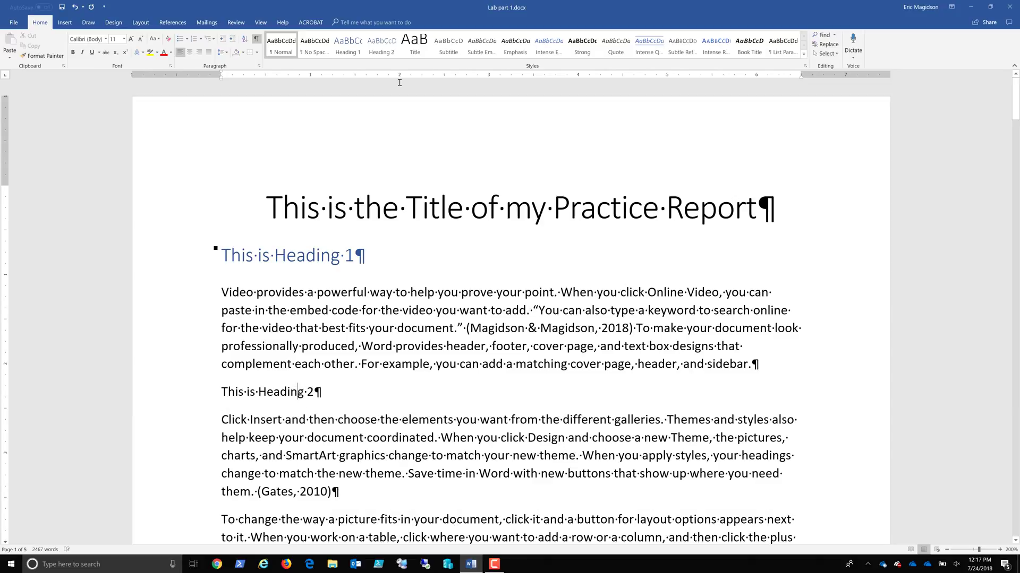
pyautogui.click(381, 47)
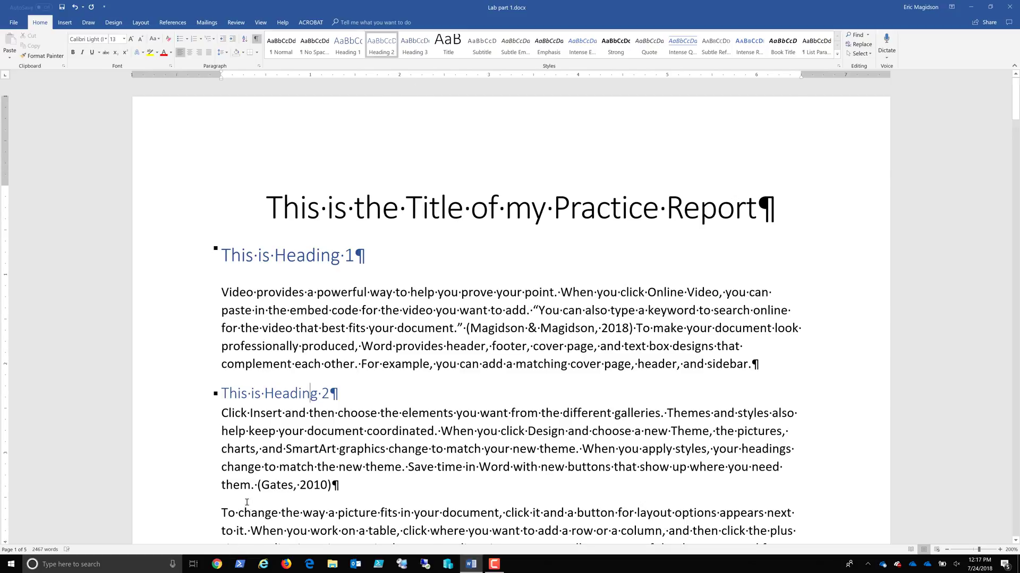
# Add 'This is Heading 3' and 'This is Heading 4' lines before the To change and Video provides paragraphs.
pyautogui.scroll(-3, 234, 336)
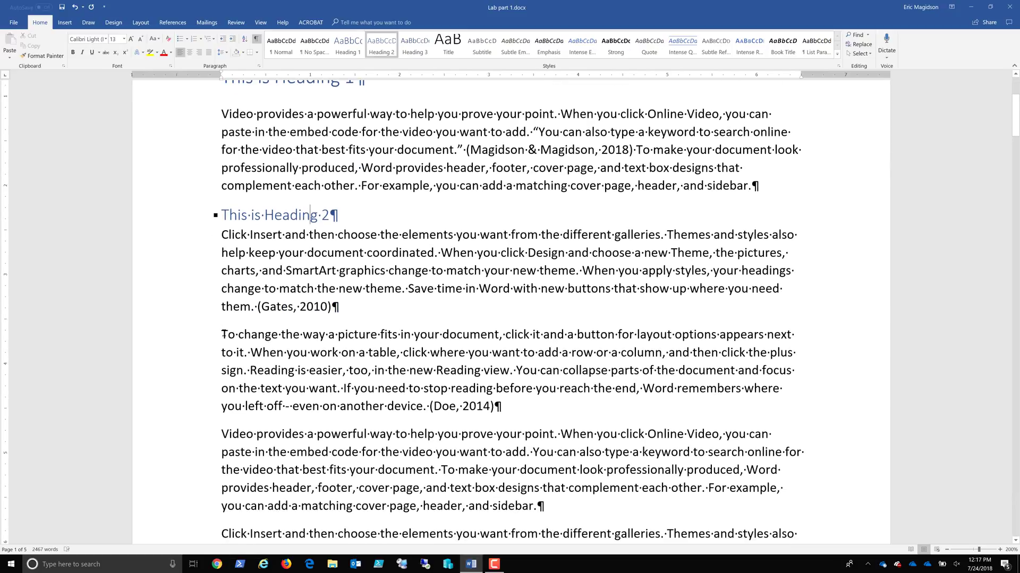
pyautogui.click(222, 335)
pyautogui.write('This is He')
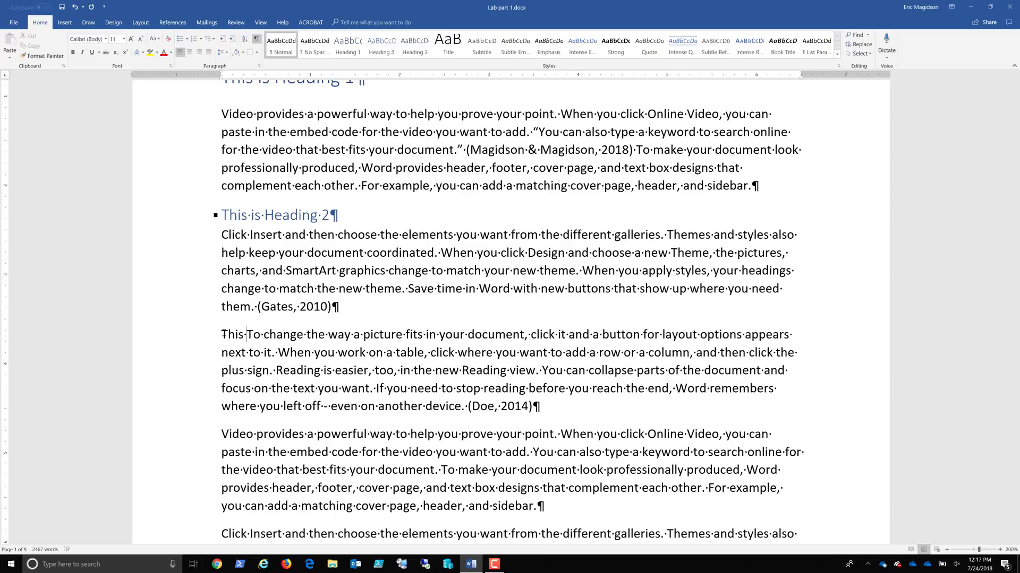
pyautogui.write('ading 3')
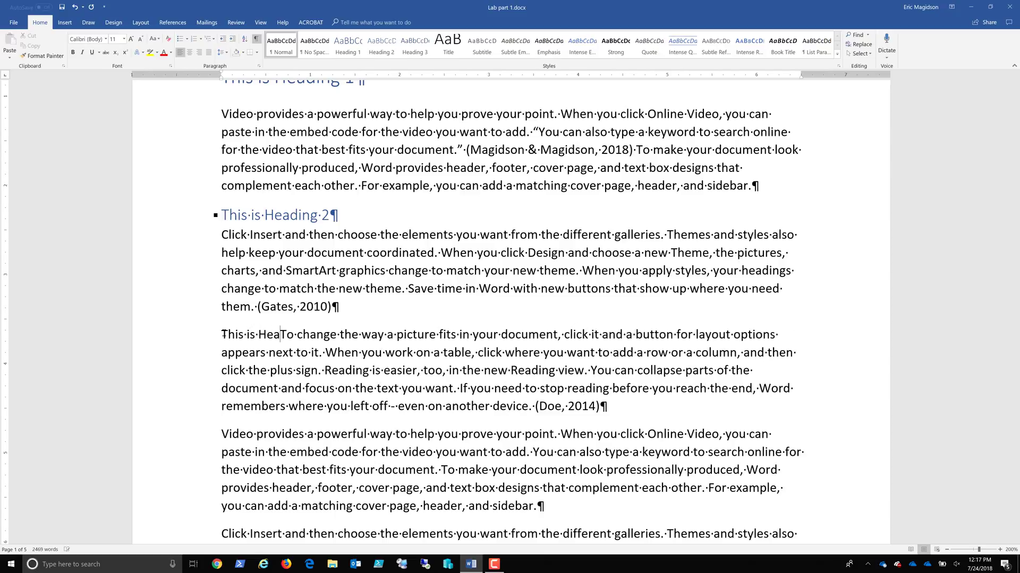
pyautogui.press('Return')
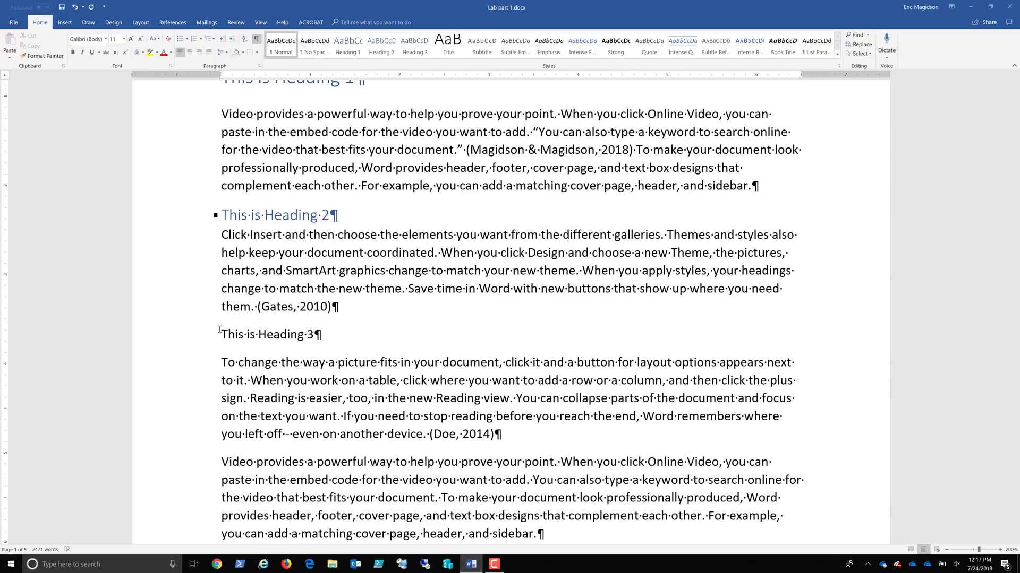
pyautogui.click(226, 460)
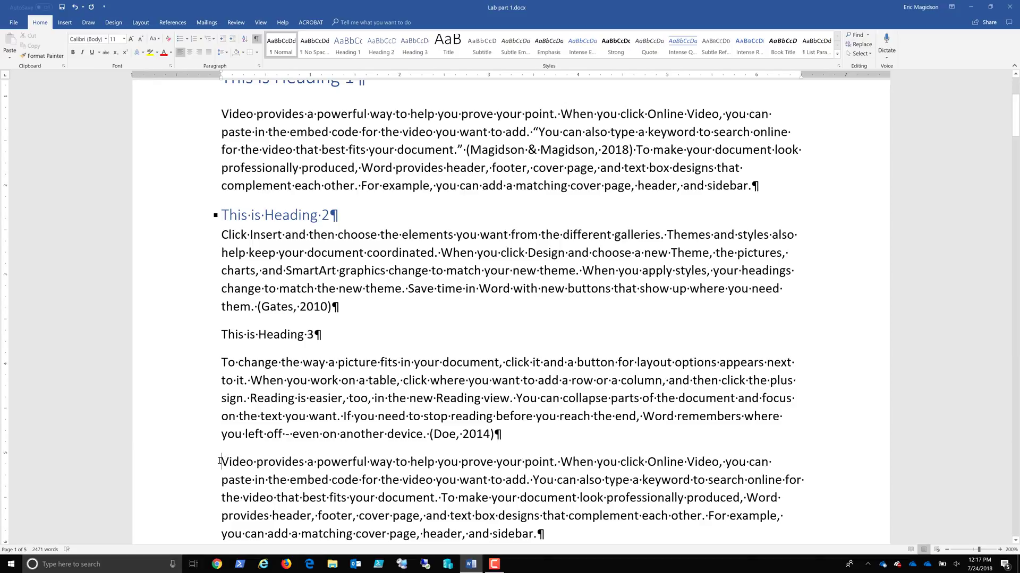
pyautogui.write('This is Heading 4')
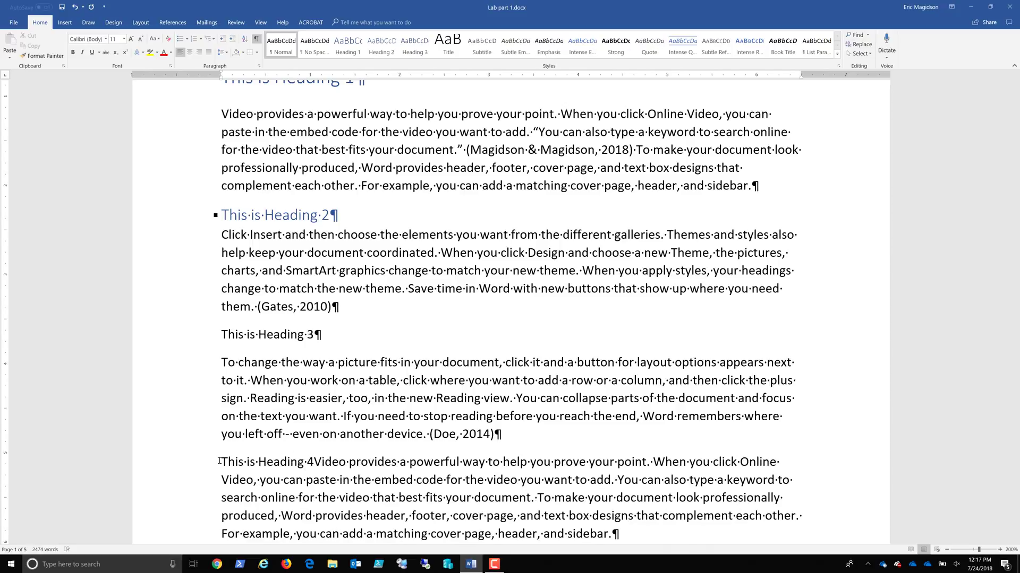
pyautogui.press('Return')
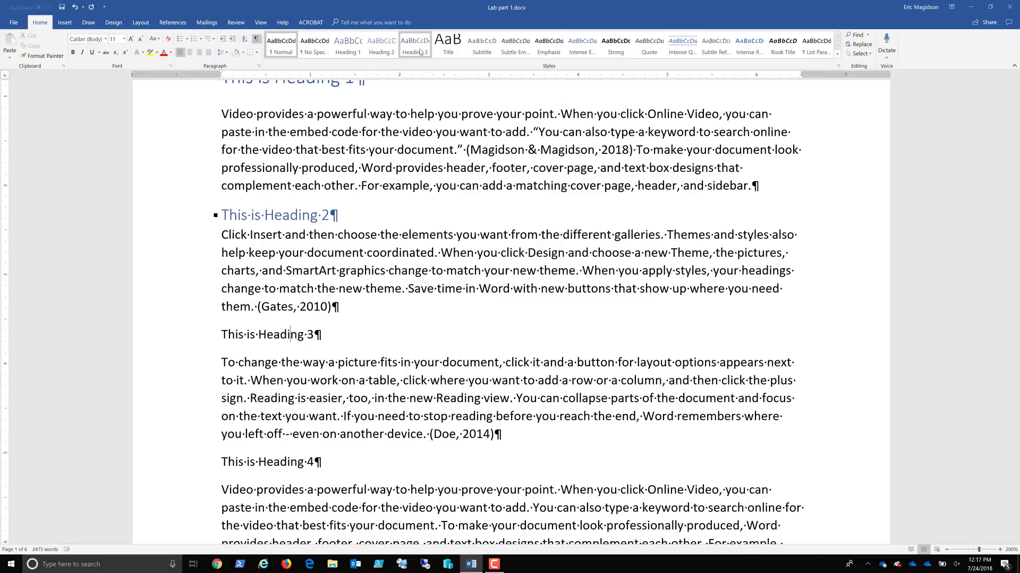
# Style the two new lines Heading 3 and Heading 4 respectively.
pyautogui.click(415, 46)
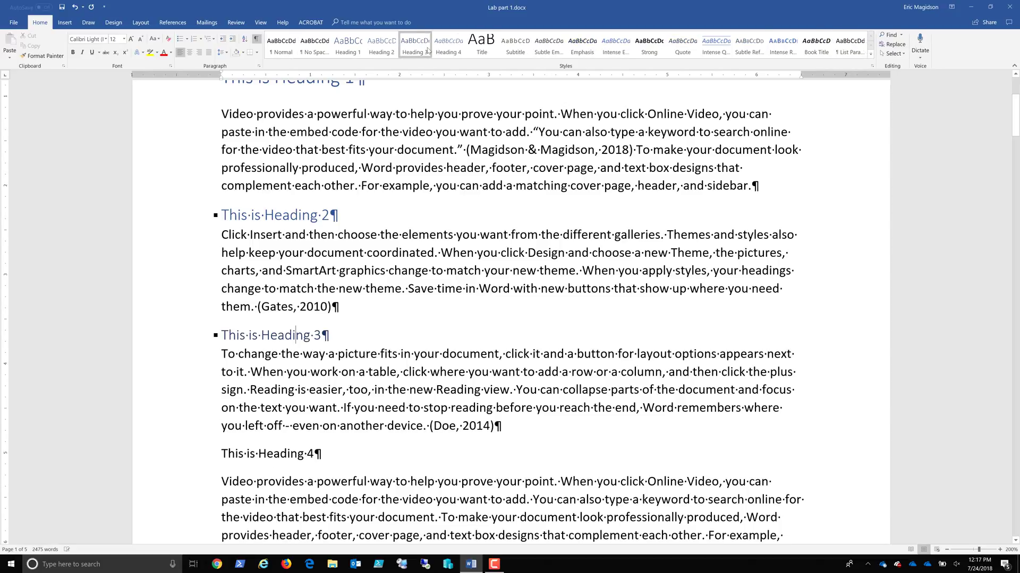
pyautogui.click(273, 457)
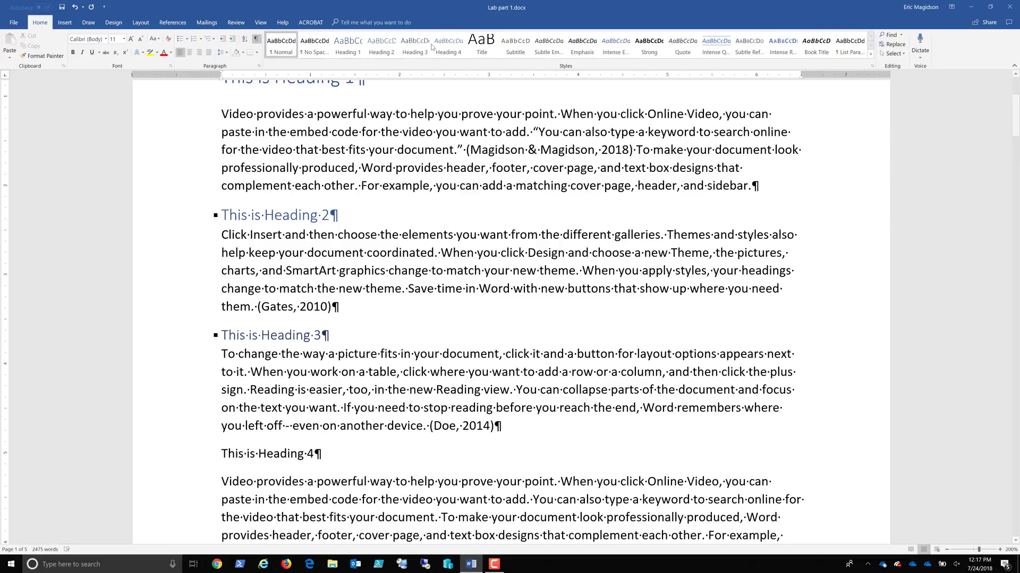
pyautogui.click(450, 48)
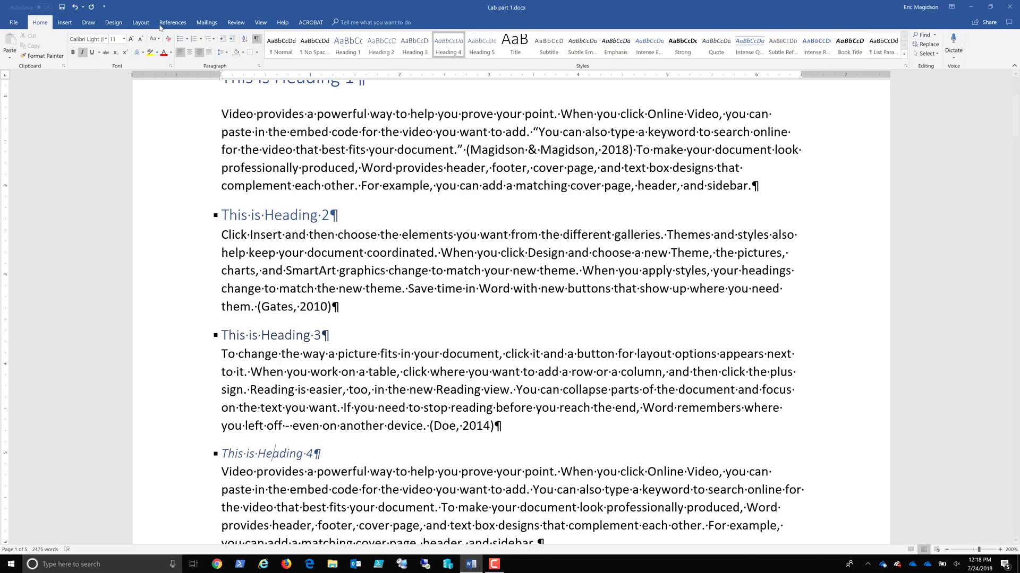
# Apply the Droplet theme from the Design tab's Themes gallery.
pyautogui.click(113, 24)
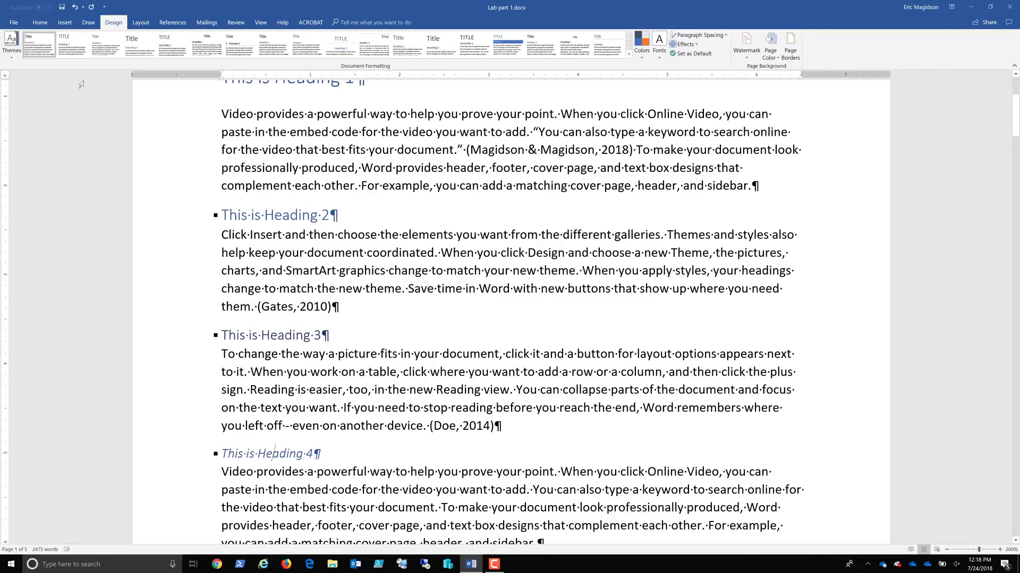
pyautogui.click(8, 53)
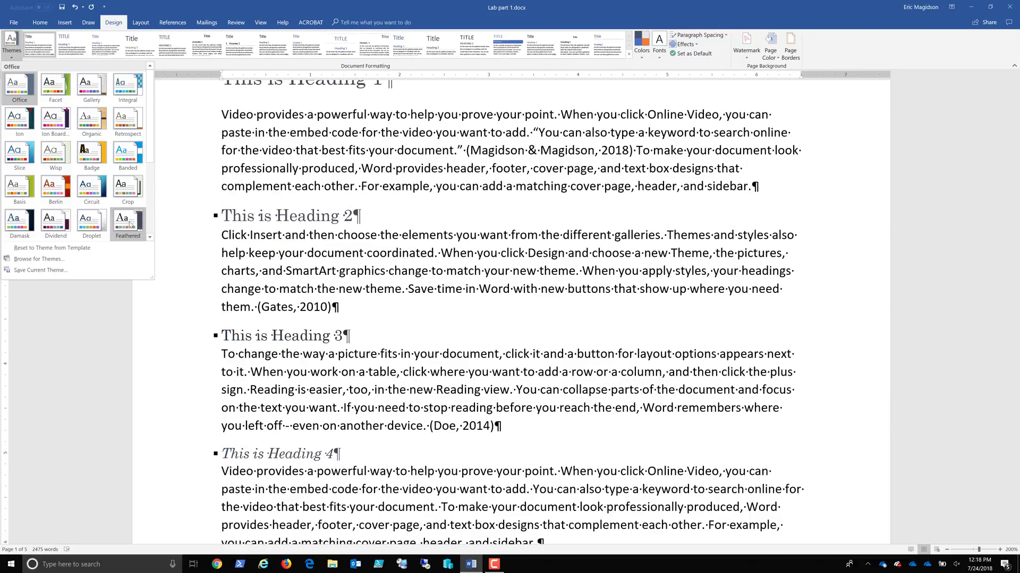
pyautogui.click(91, 220)
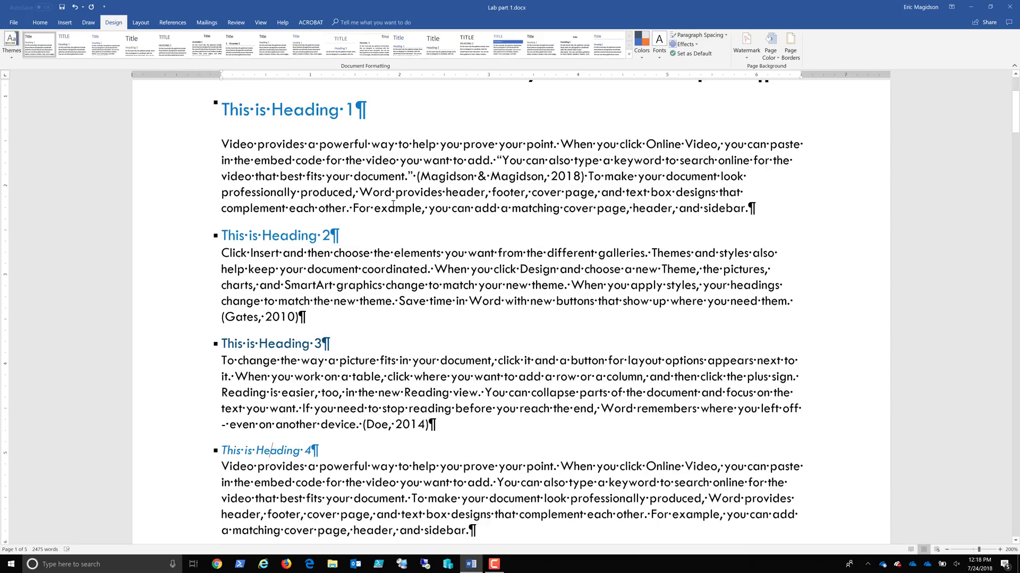
# Select the entire 'This is Heading 1' line for copying.
pyautogui.scroll(-3, 372, 201)
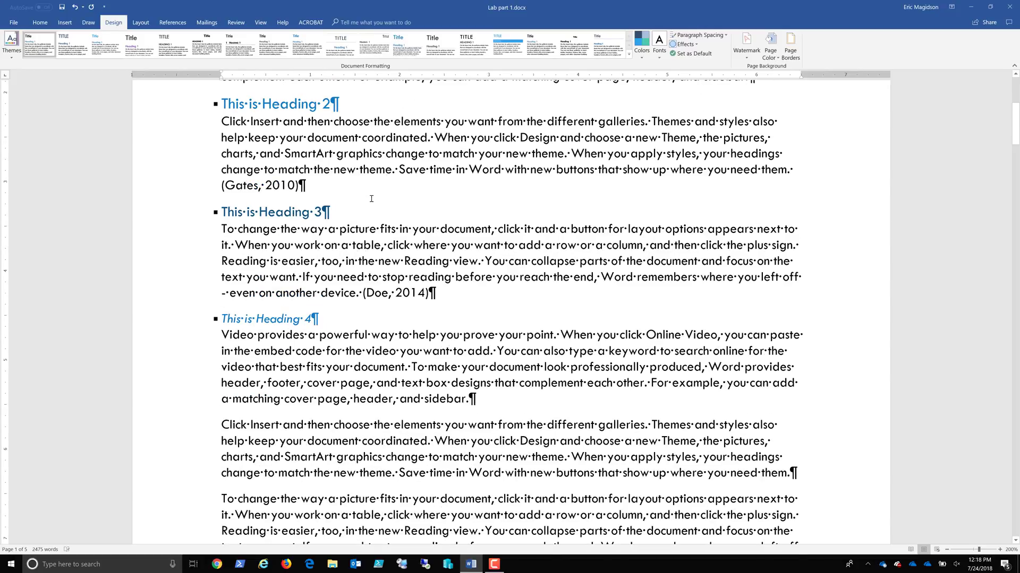
pyautogui.scroll(-2, 264, 259)
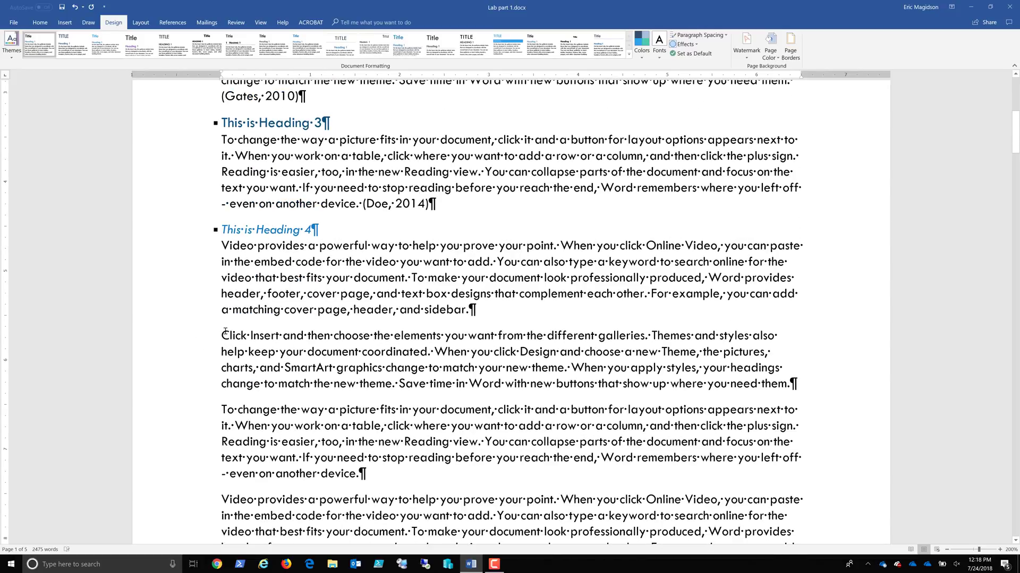
pyautogui.click(226, 333)
pyautogui.scroll(6, 402, 277)
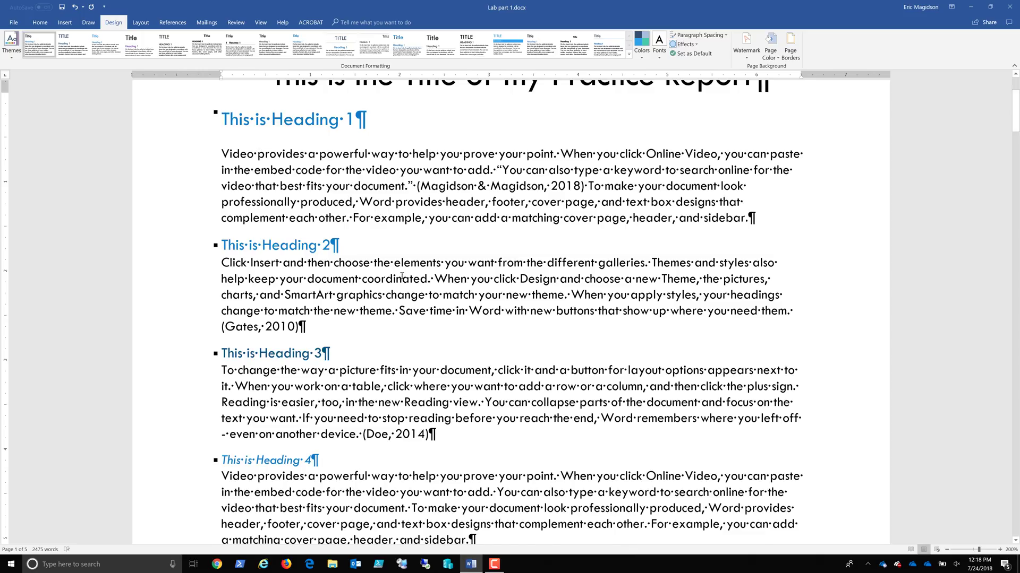
pyautogui.click(282, 160)
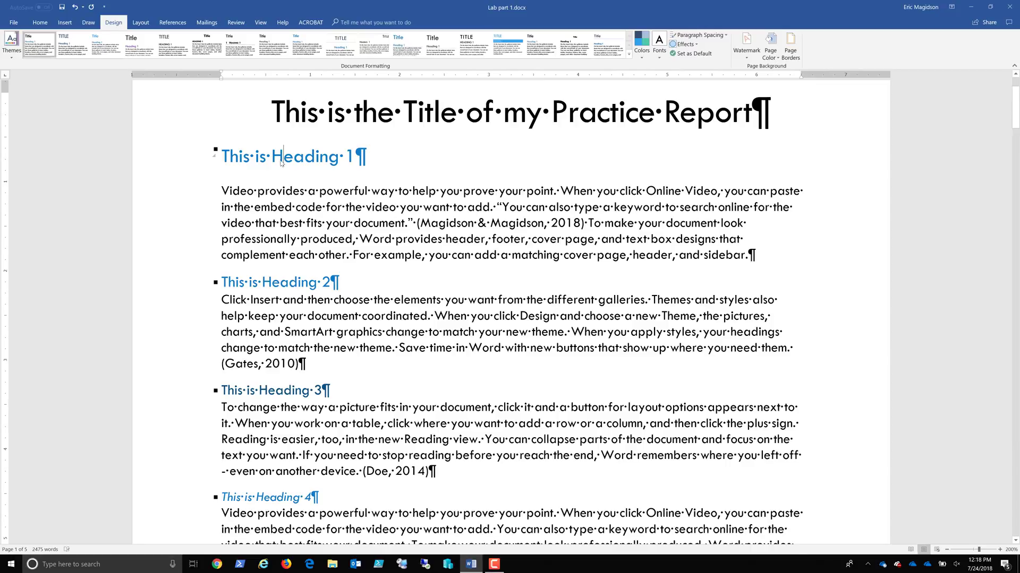
pyautogui.doubleClick(282, 160)
pyautogui.click(281, 160)
pyautogui.tripleClick(281, 159)
pyautogui.hotkey('ctrl', 'c')
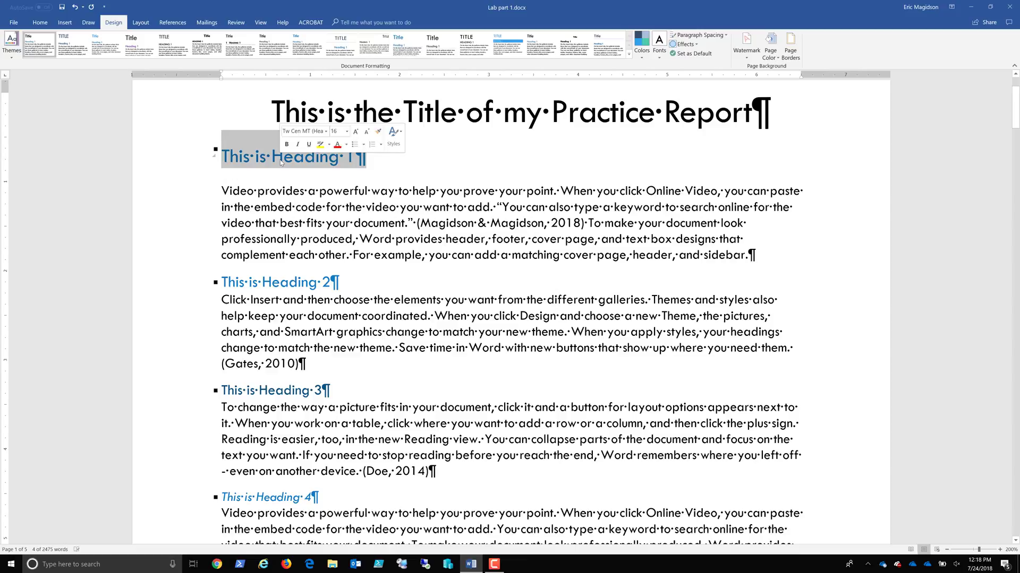
# Paste the Heading 1 line on its own line before the second Click Insert paragraph.
pyautogui.scroll(-5, 302, 237)
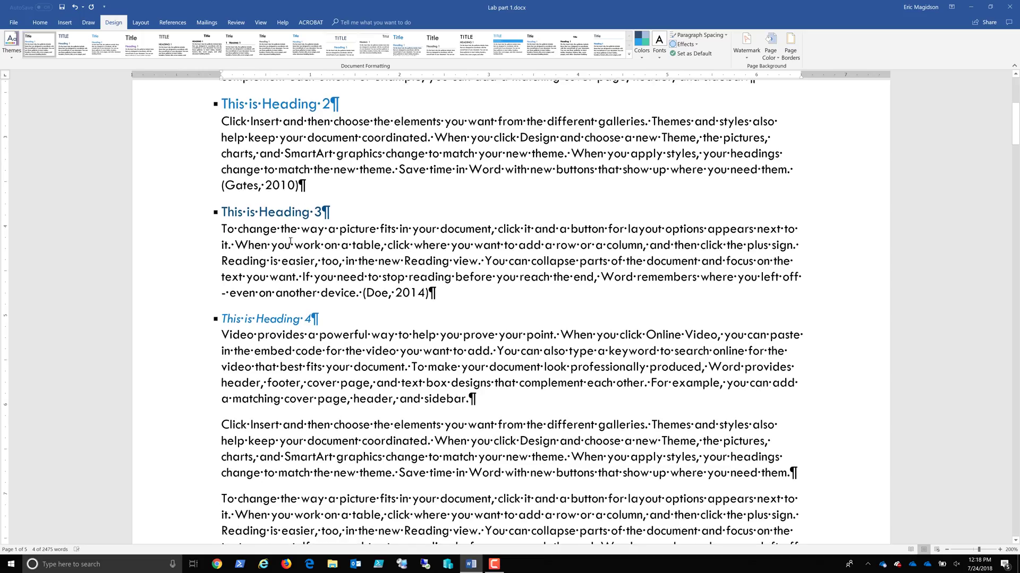
pyautogui.click(223, 335)
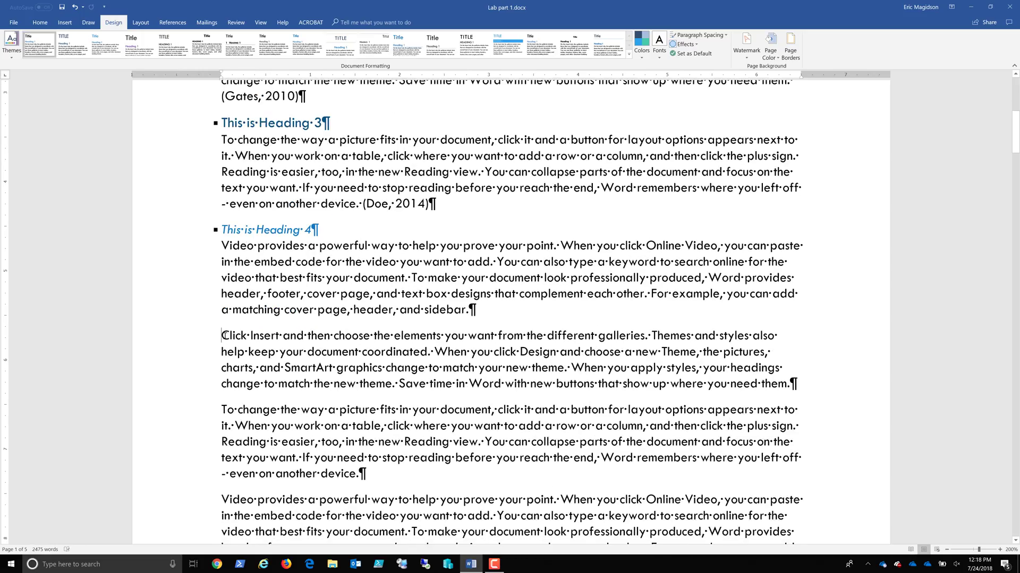
pyautogui.hotkey('ctrl', 'v')
pyautogui.press('Return')
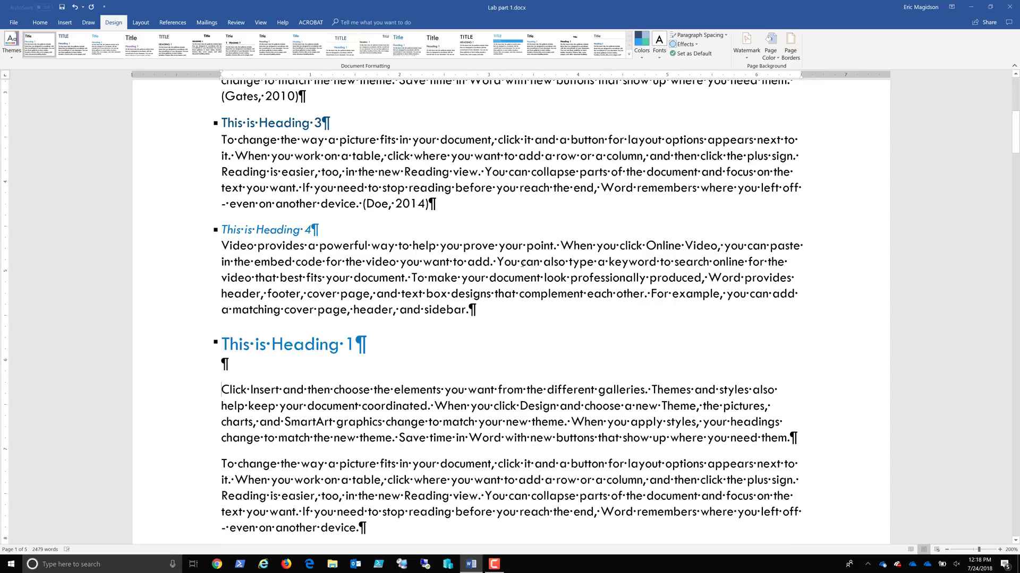
pyautogui.scroll(5, 523, 262)
pyautogui.scroll(-2, 523, 263)
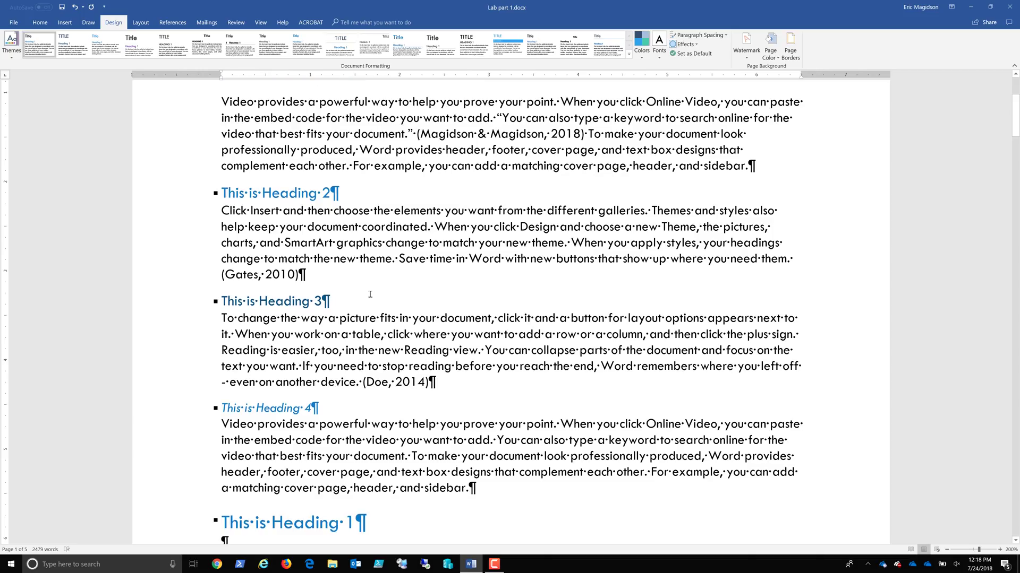
pyautogui.scroll(-3, 359, 434)
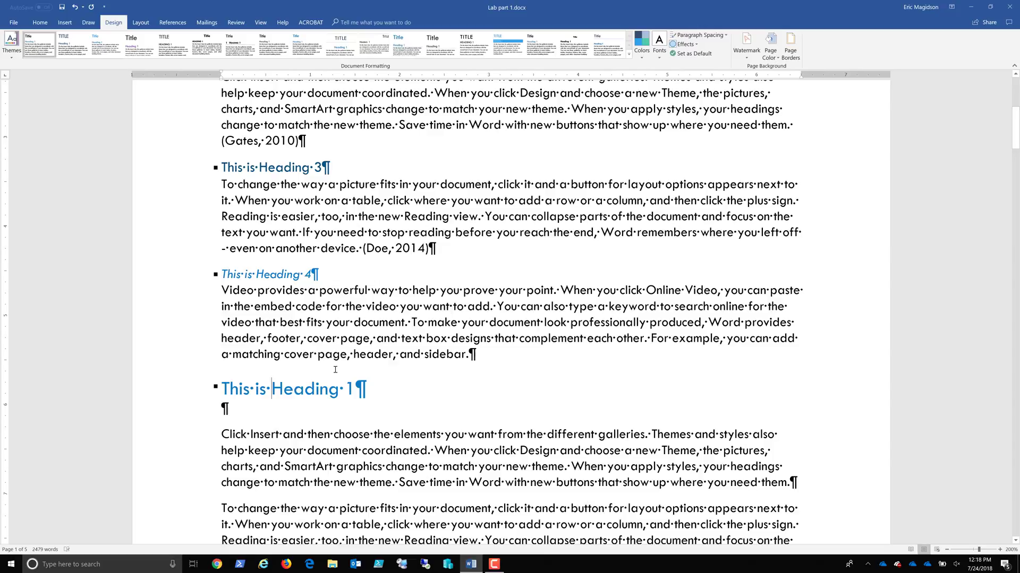
# Insert 'another' into the pasted heading and add a 'This is another Heading 2' line before the To change paragraph.
pyautogui.write('another')
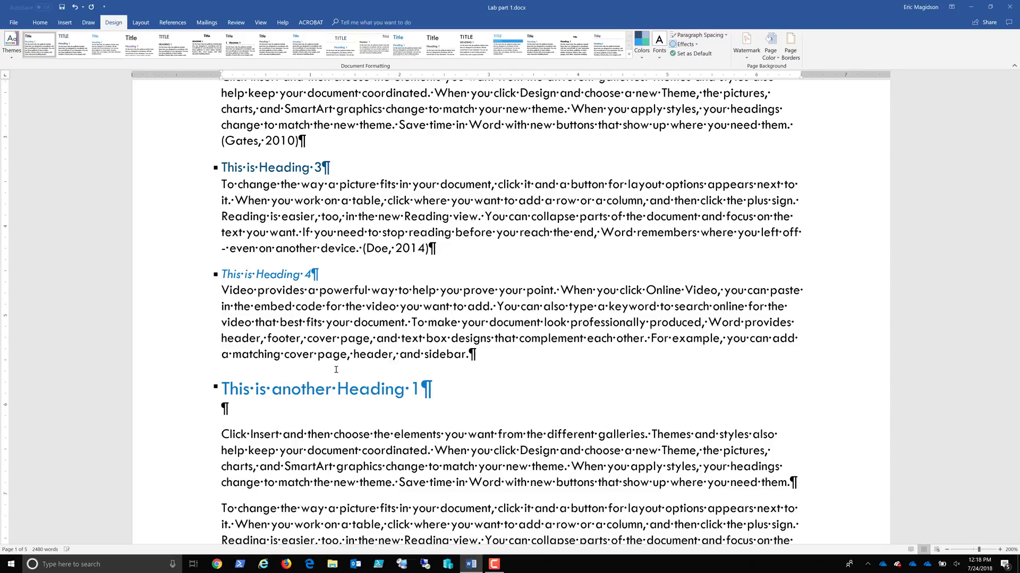
pyautogui.scroll(-5, 336, 372)
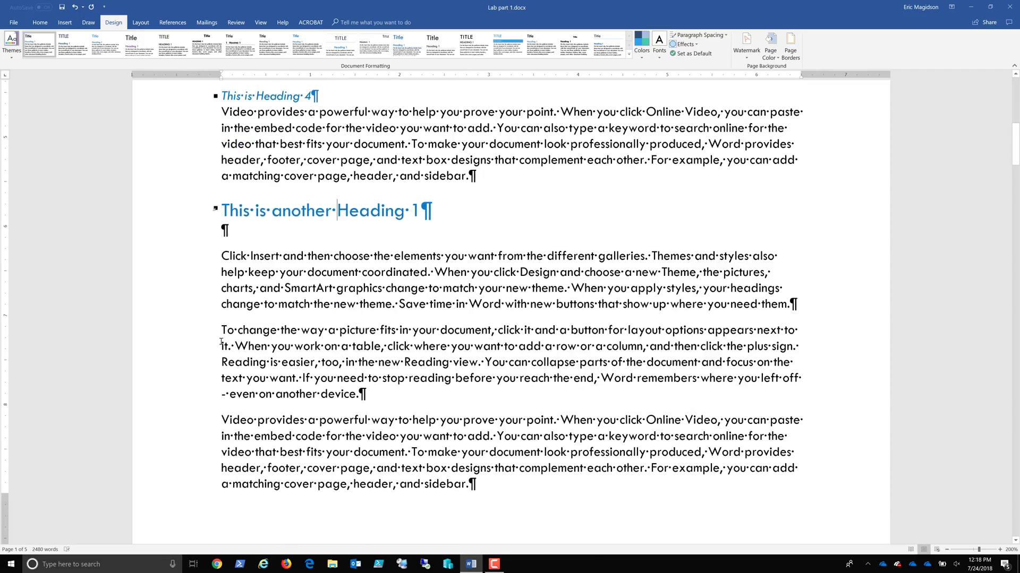
pyautogui.click(221, 330)
pyautogui.write('This is ano')
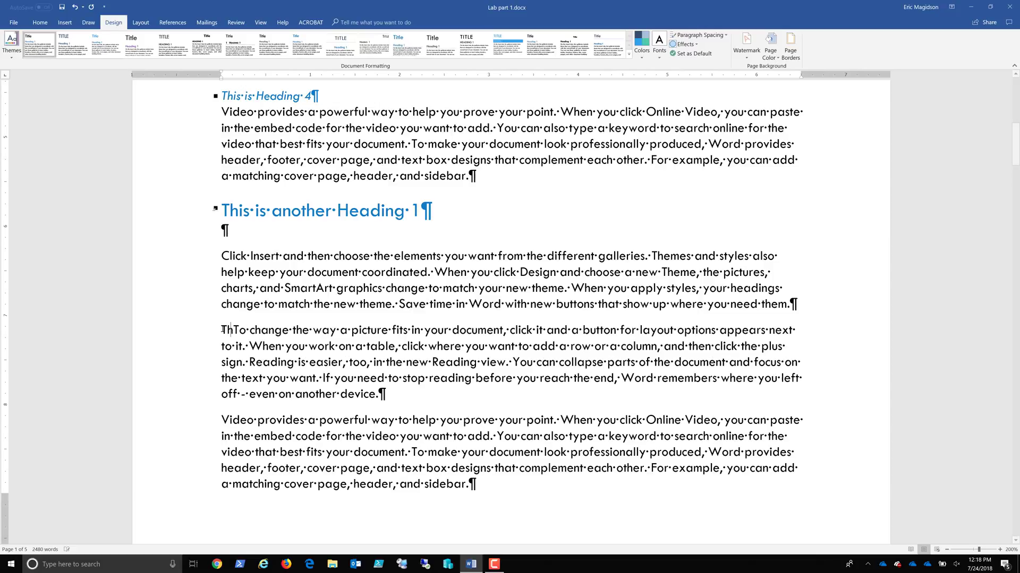
pyautogui.write('ther Head')
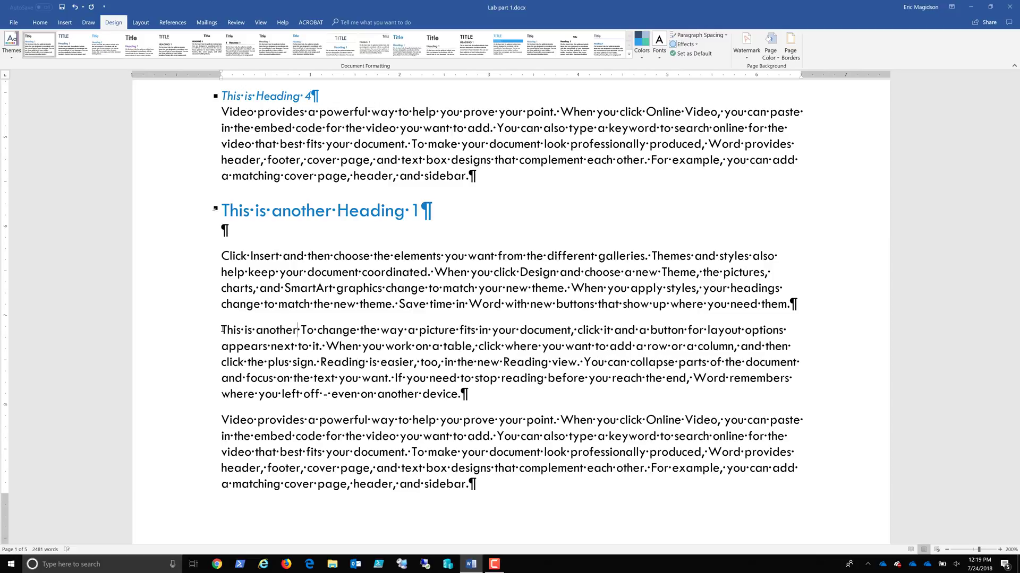
pyautogui.write('ing 2')
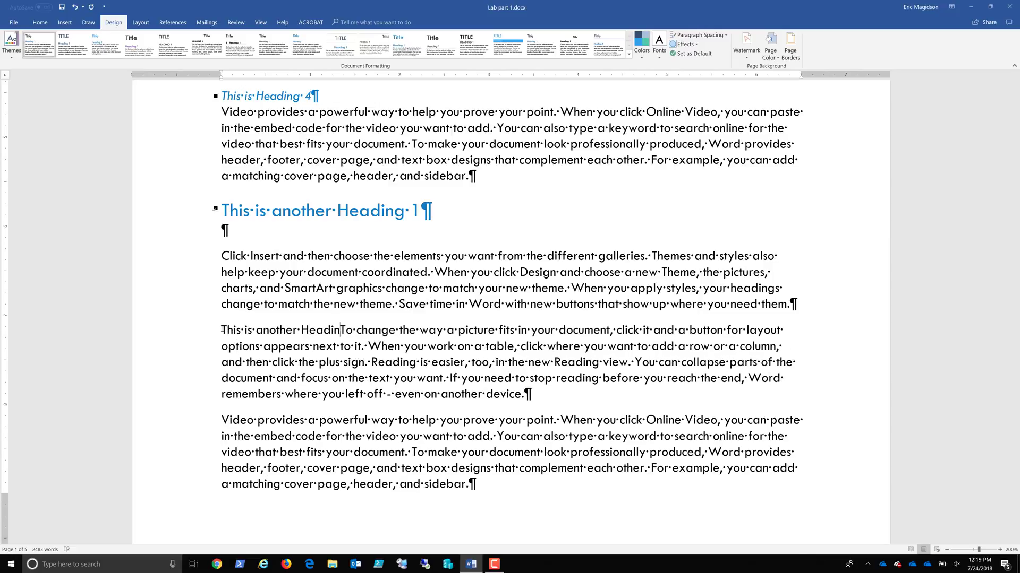
pyautogui.press('Return')
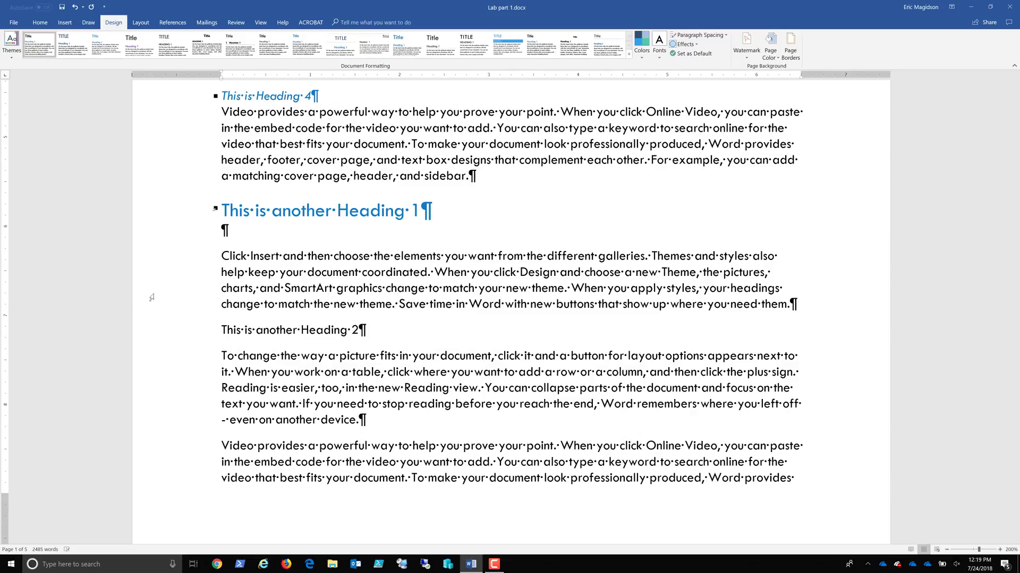
# Capitalize 'Another' in both new headings.
pyautogui.click(279, 210)
pyautogui.press('BackSpace')
pyautogui.write('A')
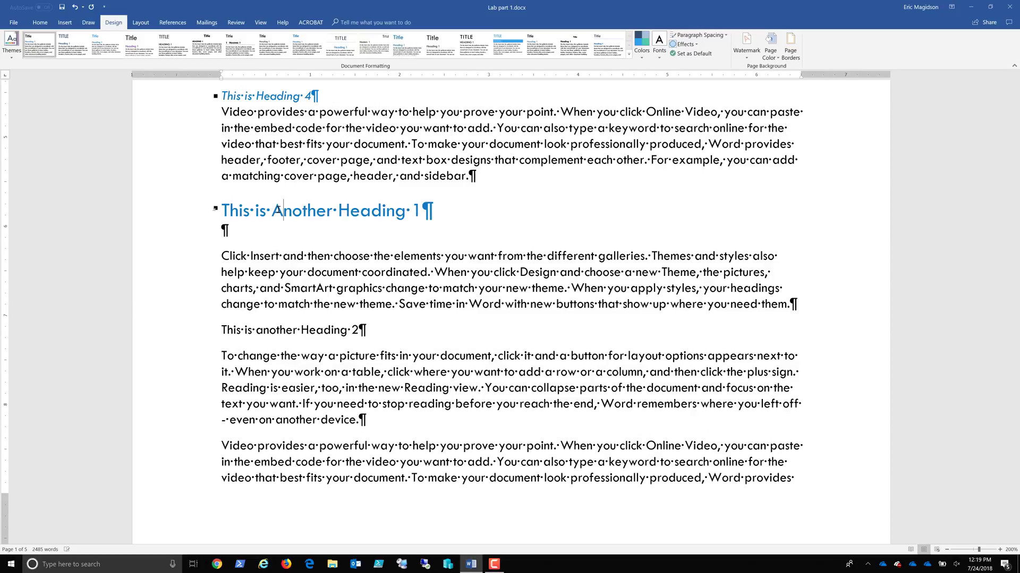
pyautogui.click(263, 327)
pyautogui.press('BackSpace')
pyautogui.write('A')
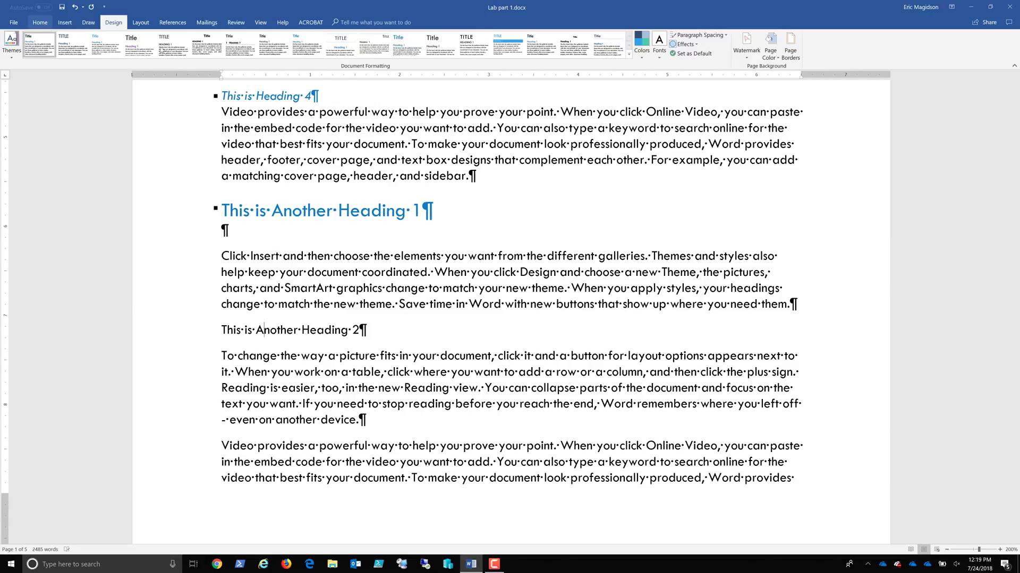
pyautogui.click(40, 23)
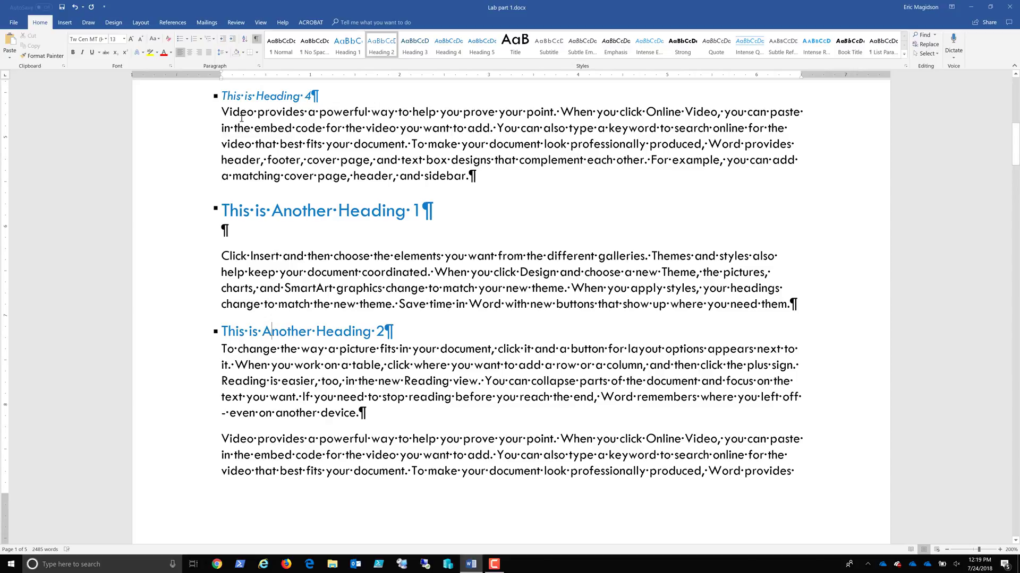
# Delete the empty paragraph under This is Another Heading 1 and set Spacing Before to 0 pt.
pyautogui.click(222, 230)
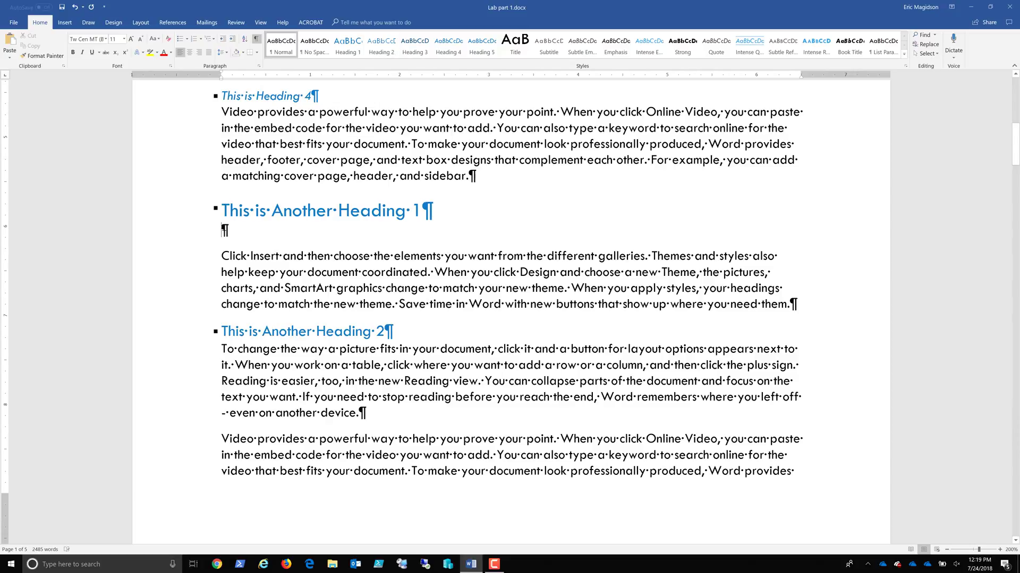
pyautogui.press('Delete')
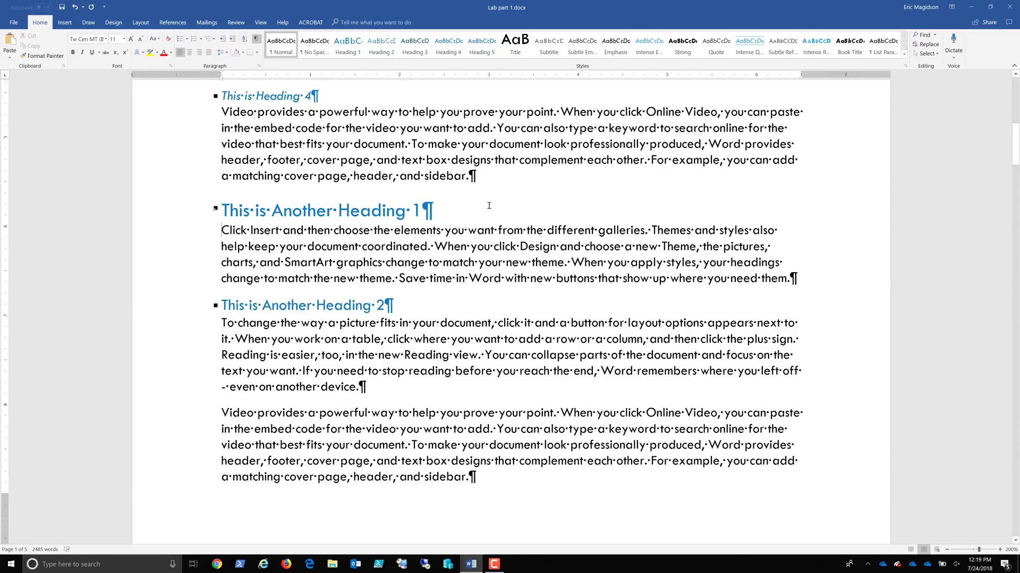
pyautogui.scroll(8, 489, 206)
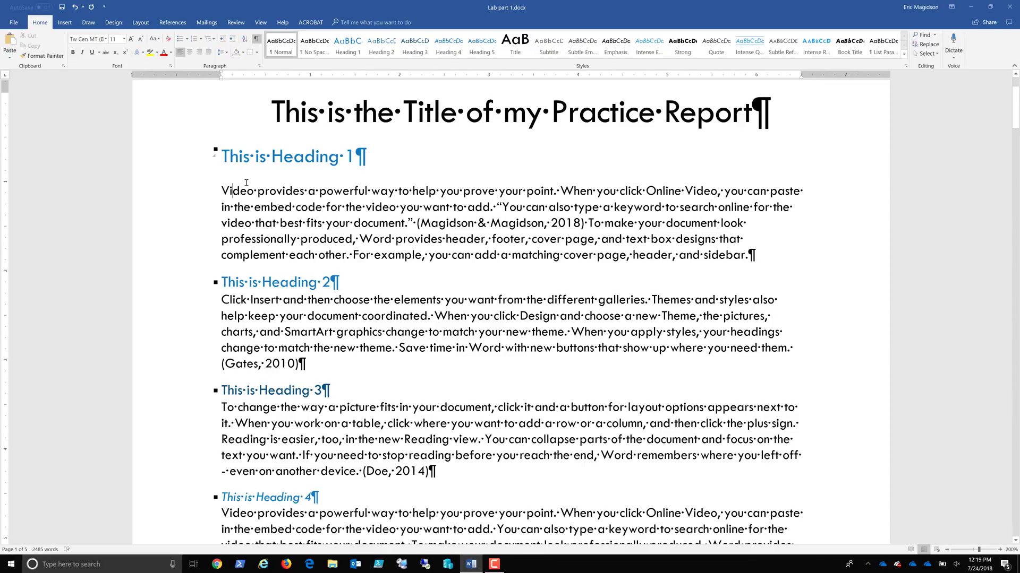
pyautogui.click(141, 23)
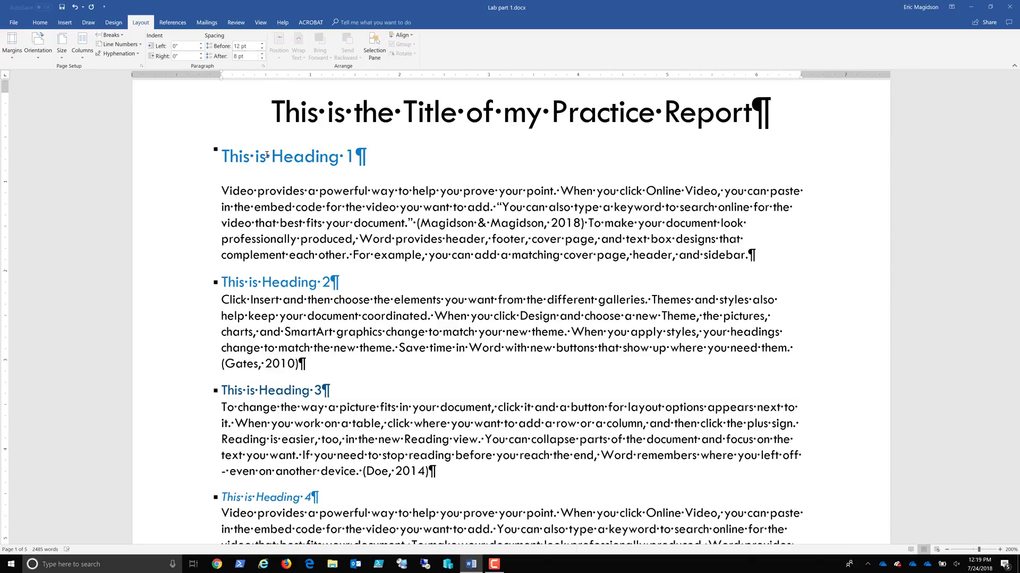
pyautogui.click(262, 49)
pyautogui.click(262, 49)
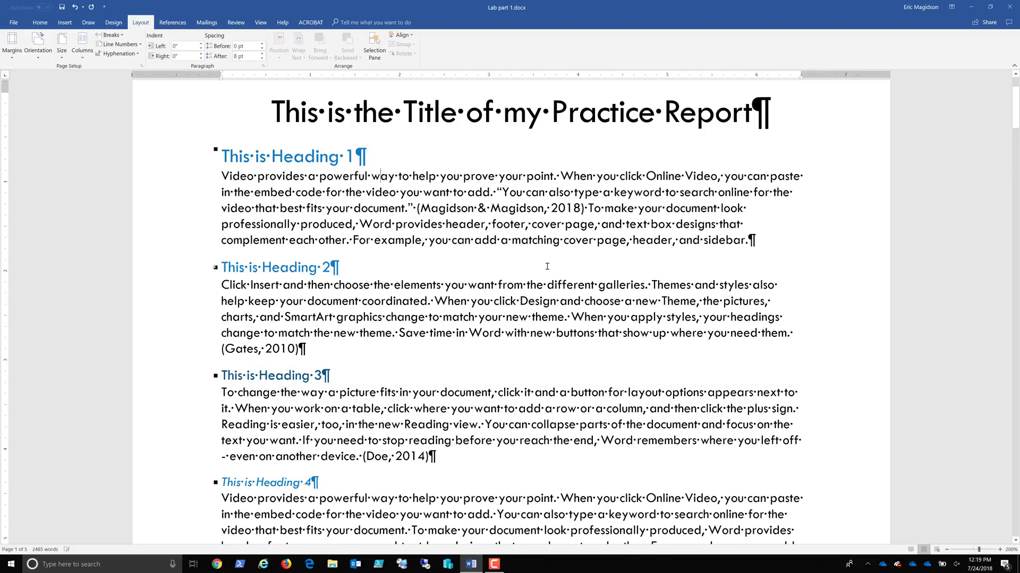
# Hide the formatting marks with Ctrl+Shift+8.
pyautogui.click(40, 22)
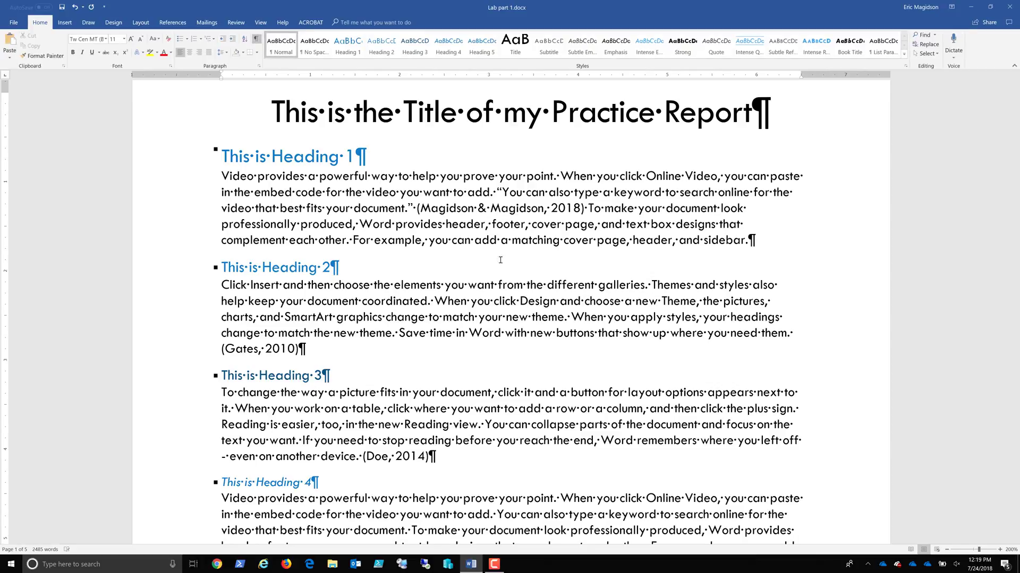
pyautogui.hotkey('ctrl', 'shift', '8')
pyautogui.scroll(-8, 504, 259)
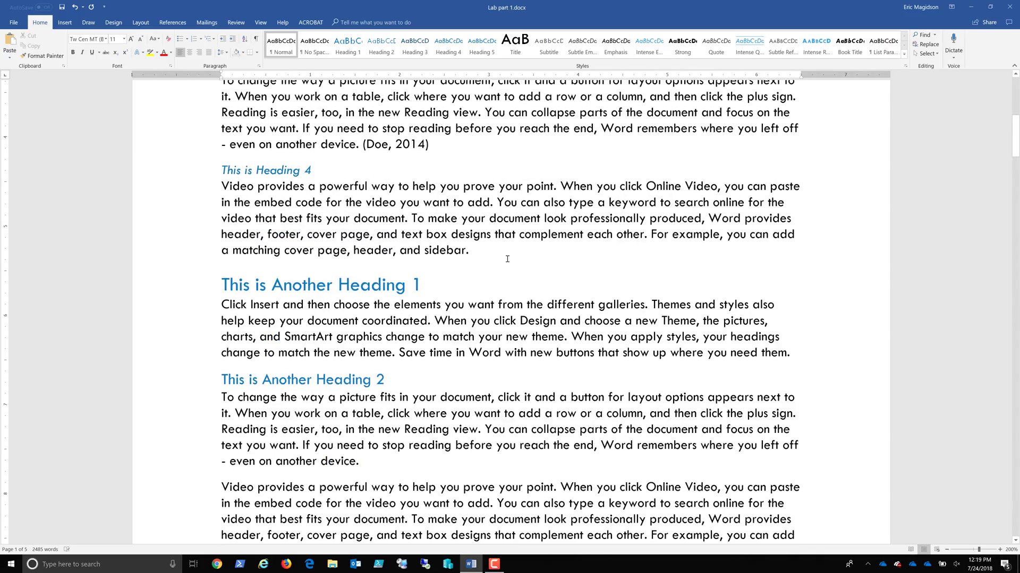
pyautogui.scroll(7, 507, 258)
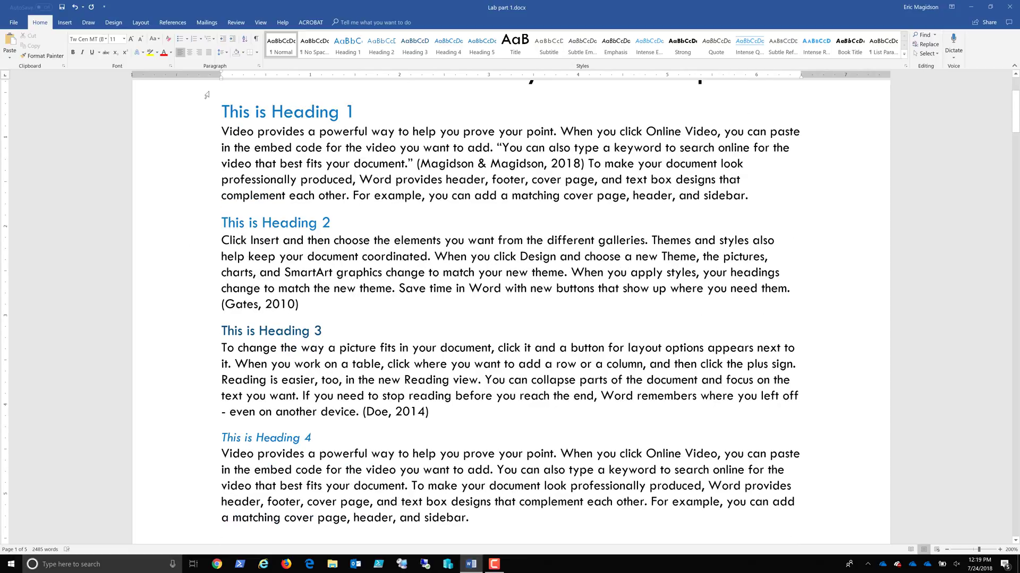
# Review the headings in the Navigation Pane, then close it and return to the document top.
pyautogui.click(262, 22)
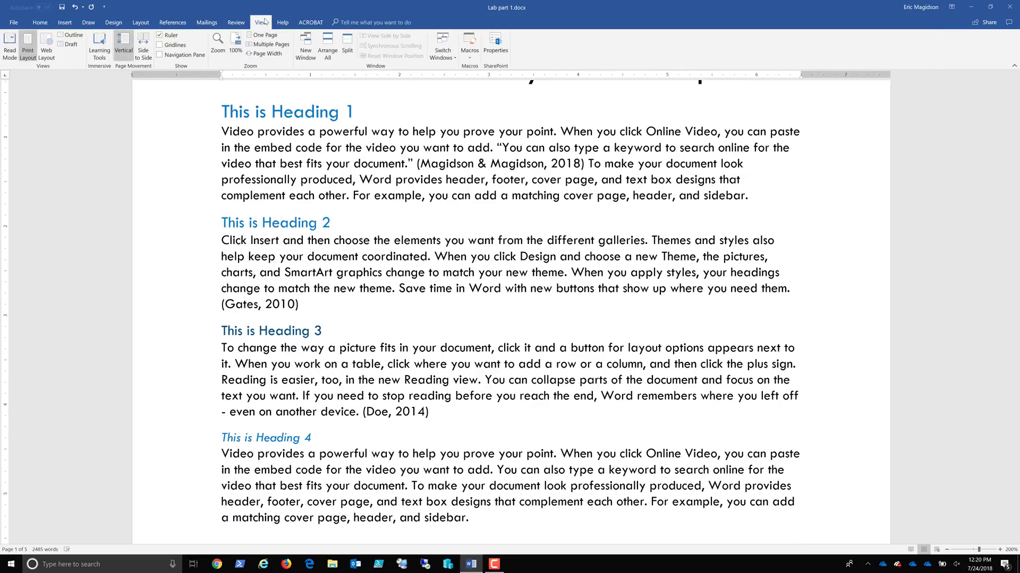
pyautogui.click(159, 55)
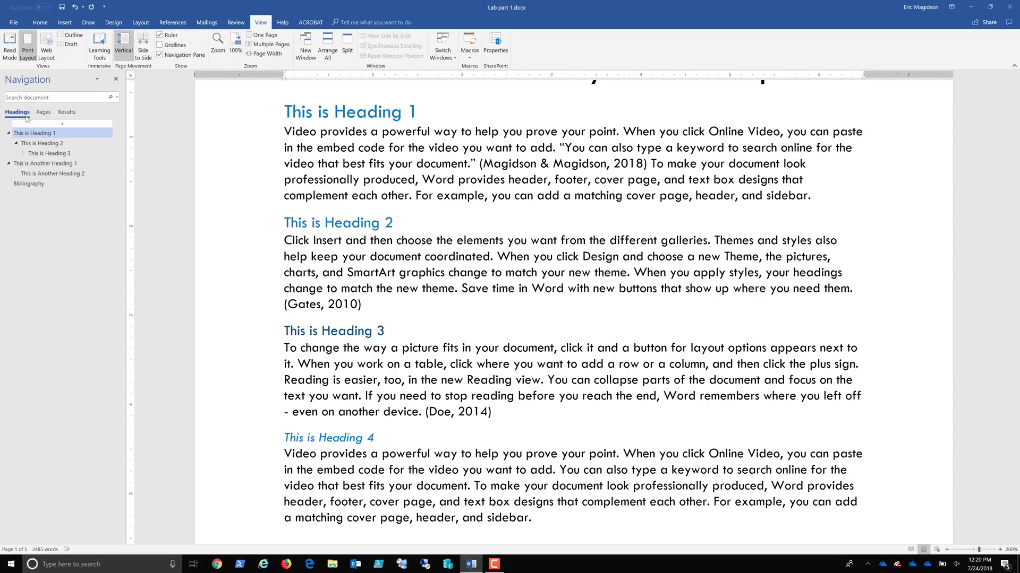
pyautogui.click(48, 172)
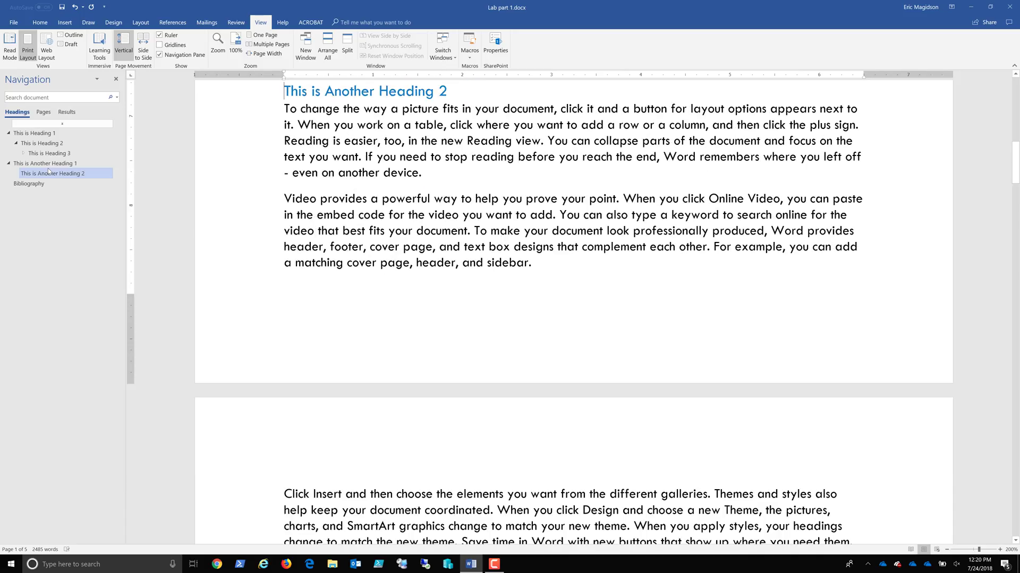
pyautogui.click(45, 163)
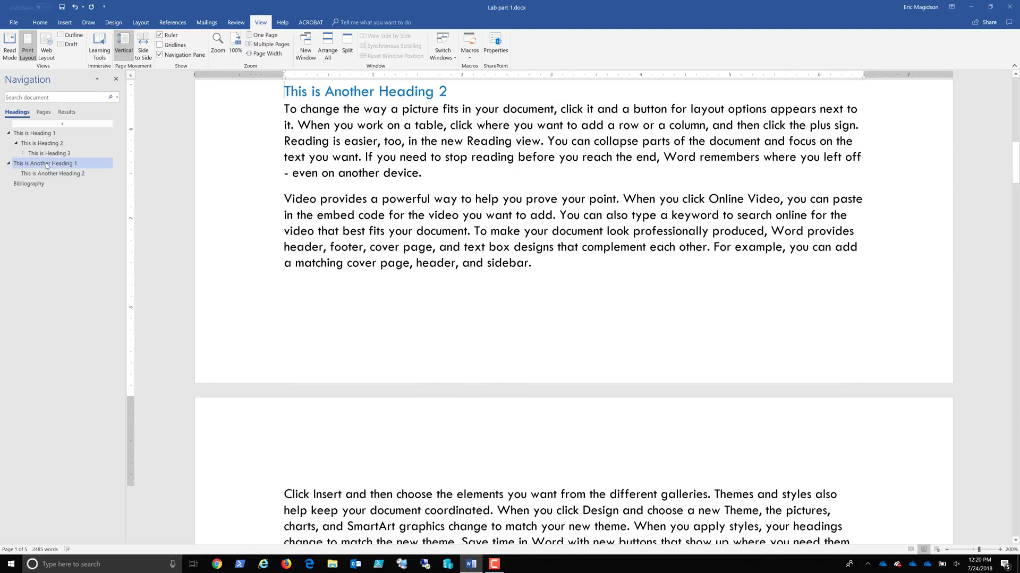
pyautogui.click(47, 154)
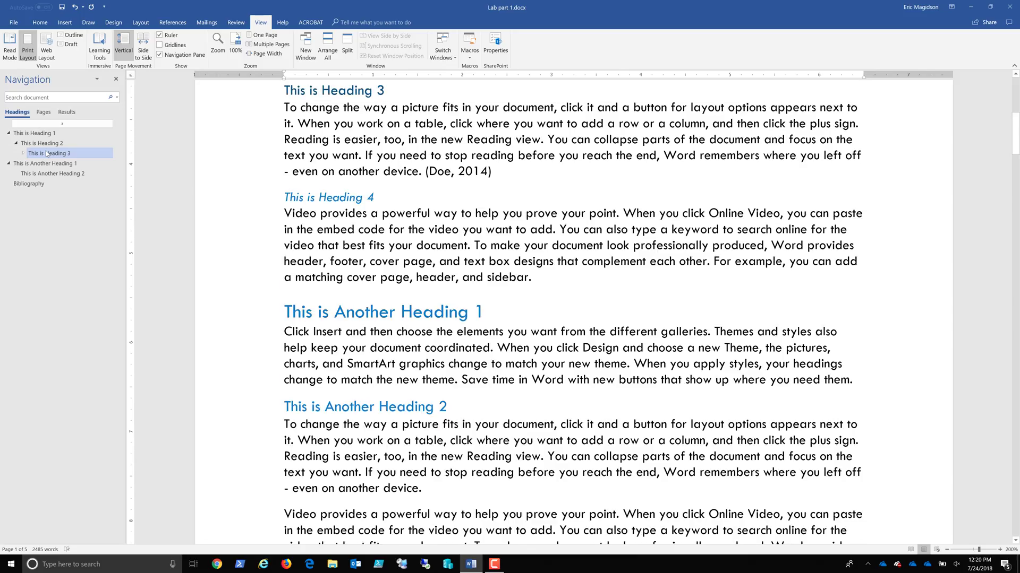
pyautogui.click(46, 144)
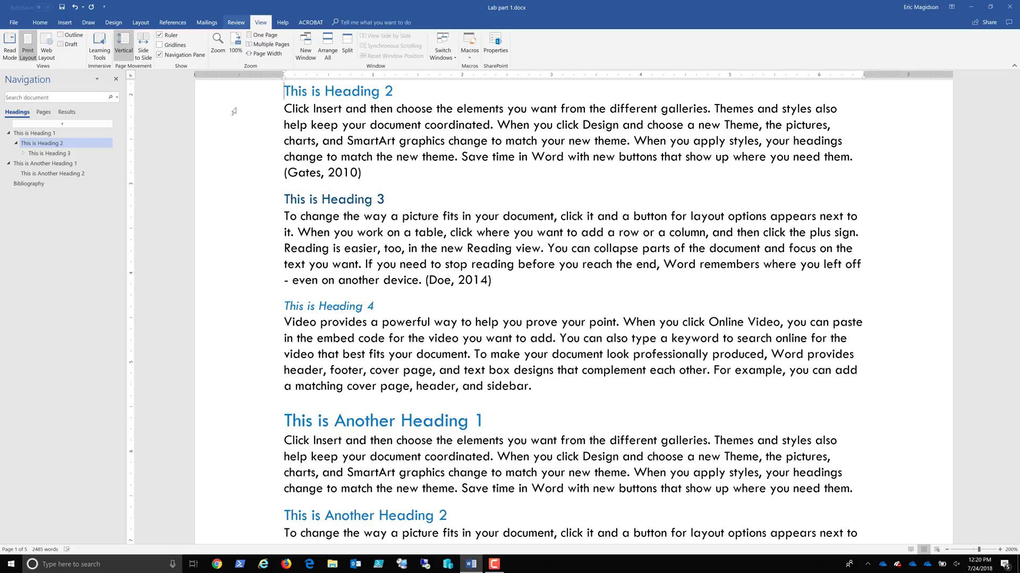
pyautogui.click(116, 80)
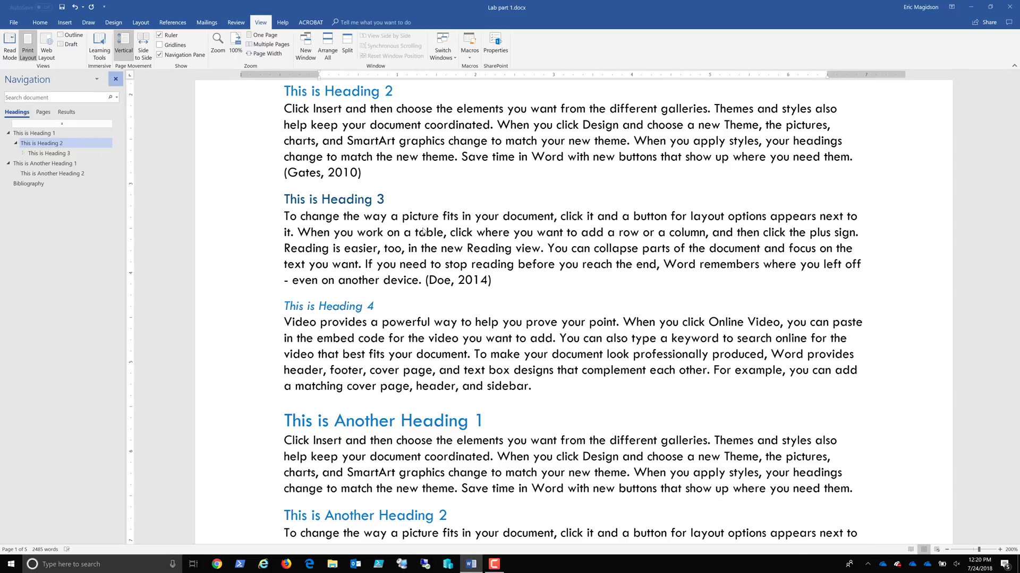
pyautogui.scroll(3, 422, 232)
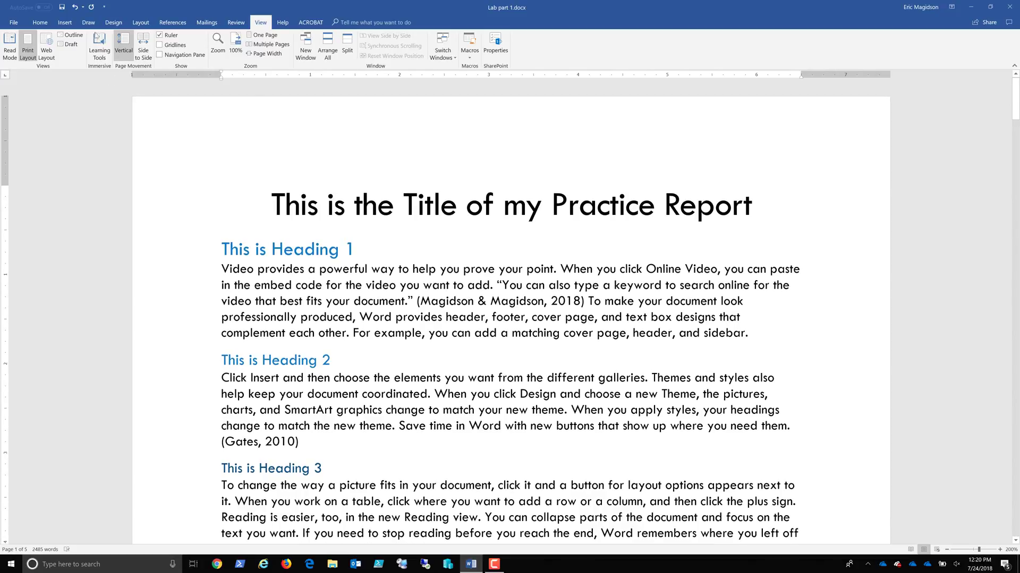
# Insert a page break before the title, creating a blank first page.
pyautogui.click(65, 23)
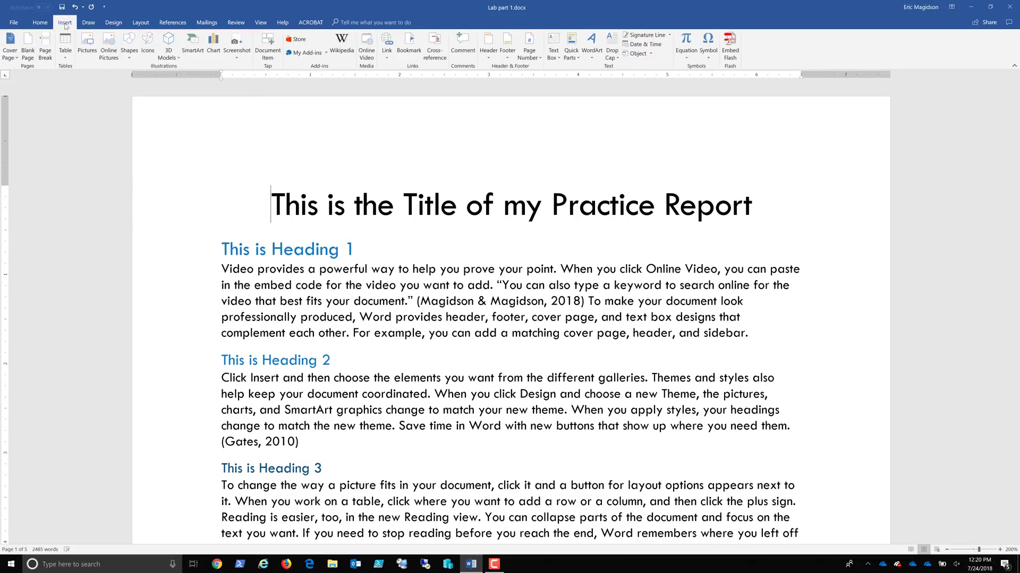
pyautogui.click(45, 54)
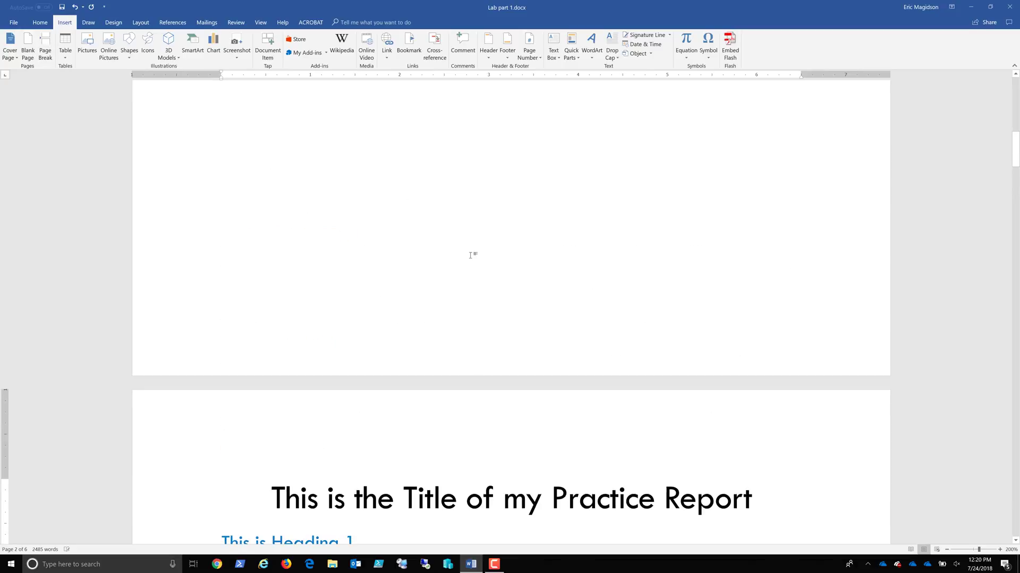
pyautogui.scroll(10, 478, 251)
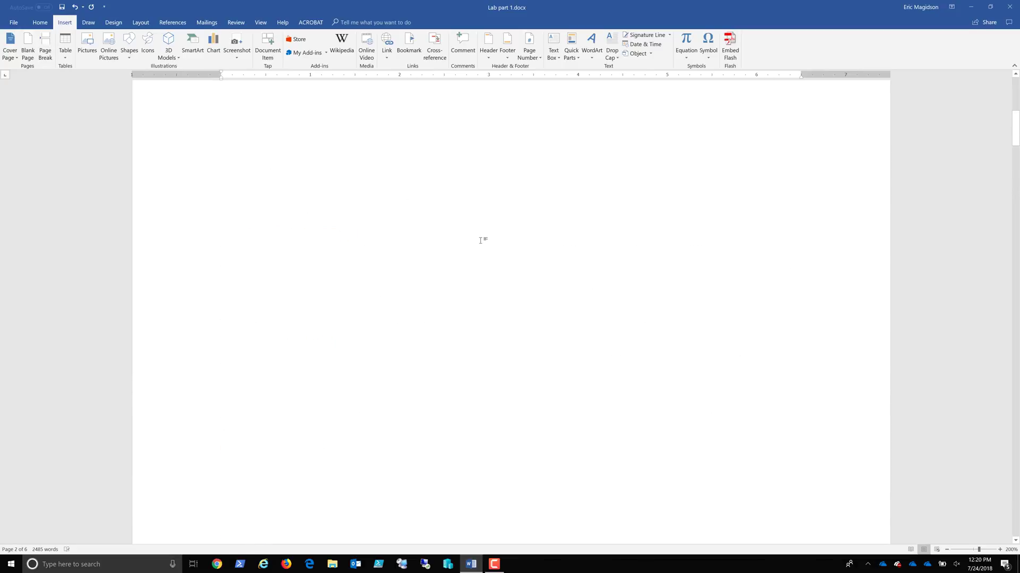
pyautogui.click(289, 188)
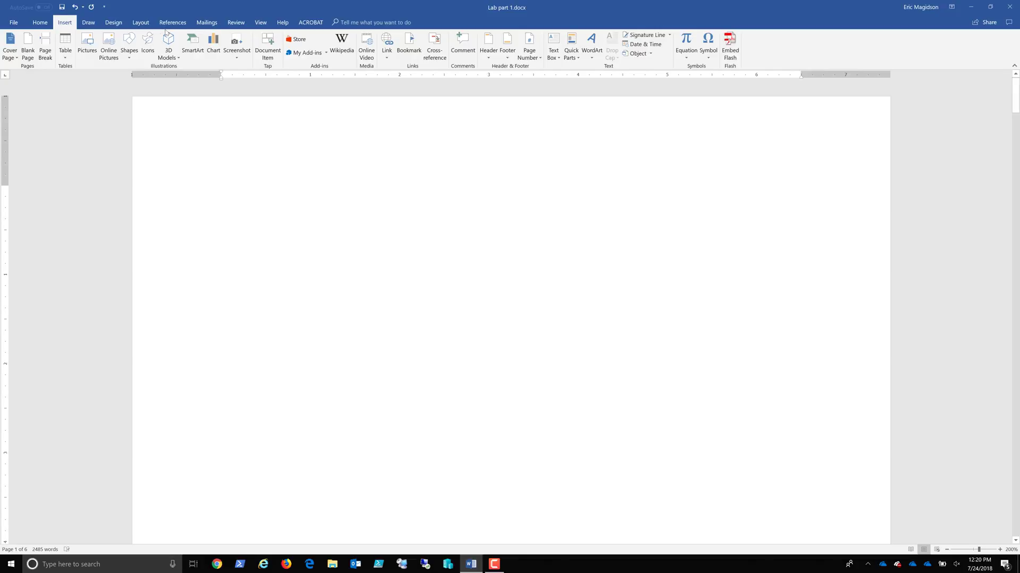
pyautogui.click(170, 24)
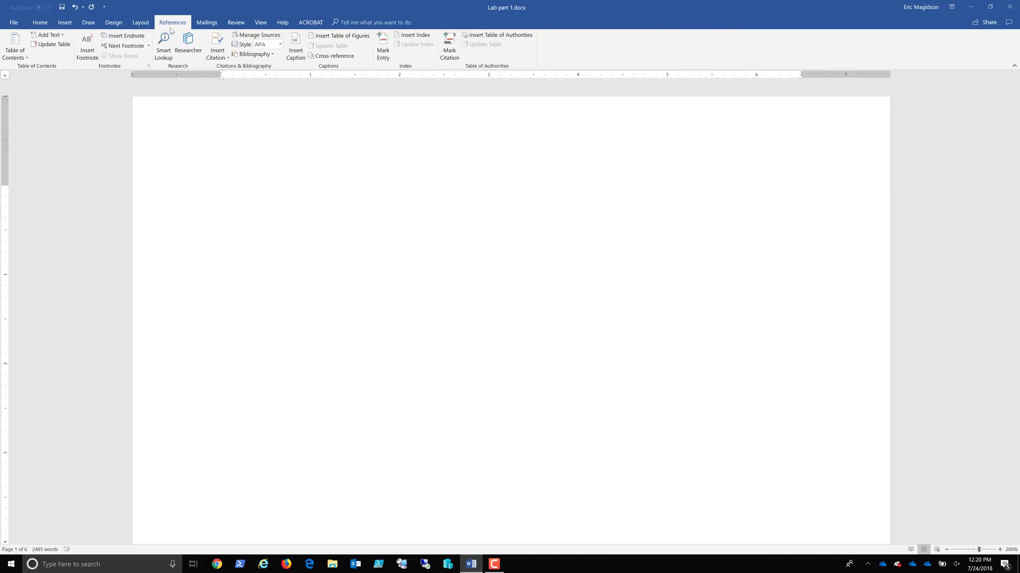
pyautogui.click(22, 55)
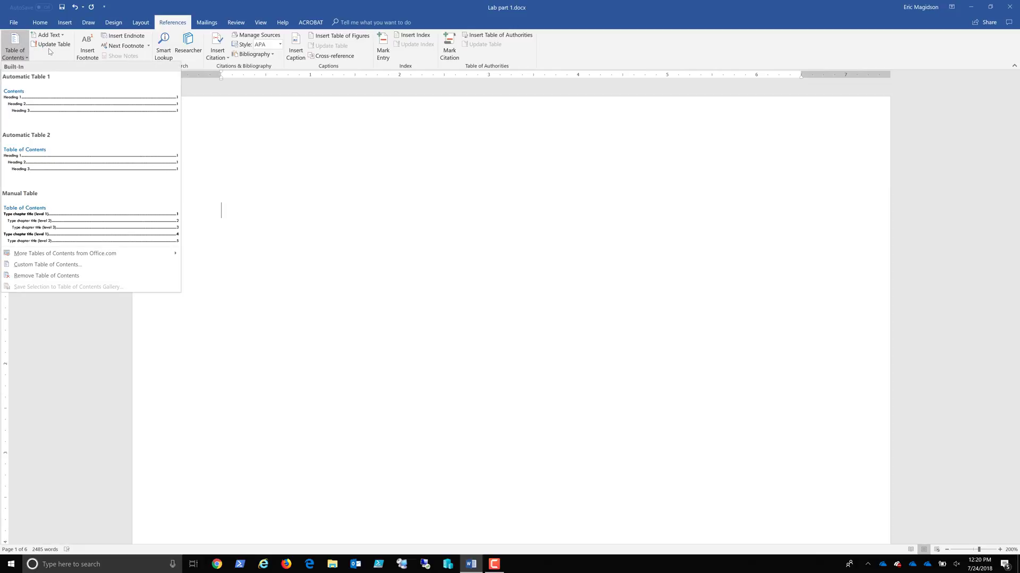
pyautogui.click(44, 111)
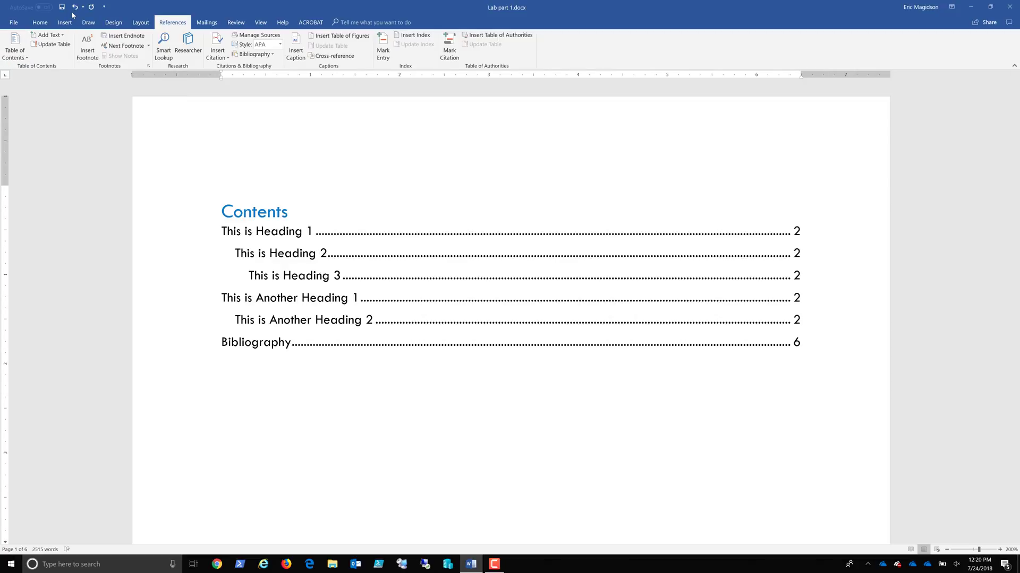
pyautogui.click(26, 56)
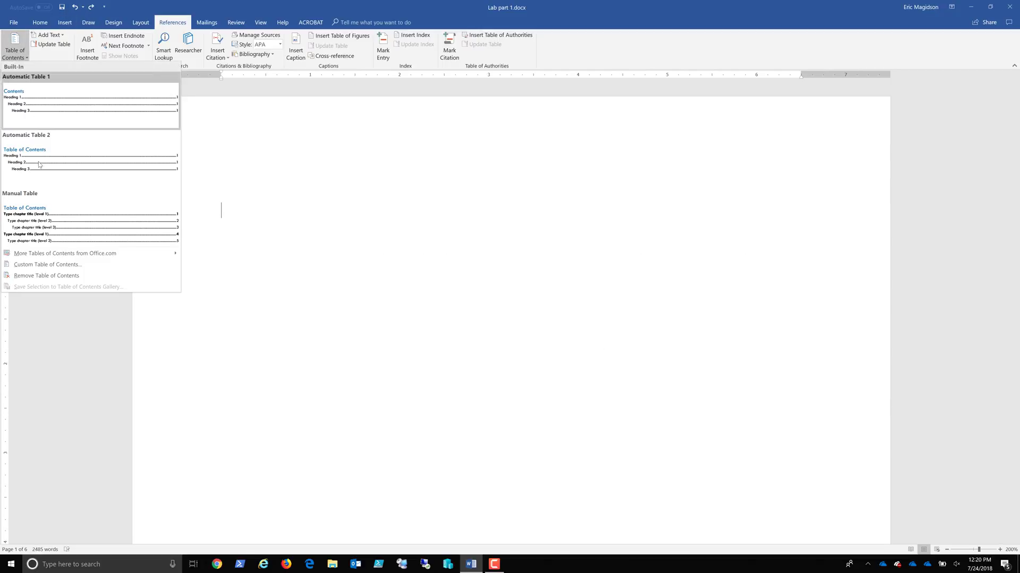
pyautogui.click(46, 215)
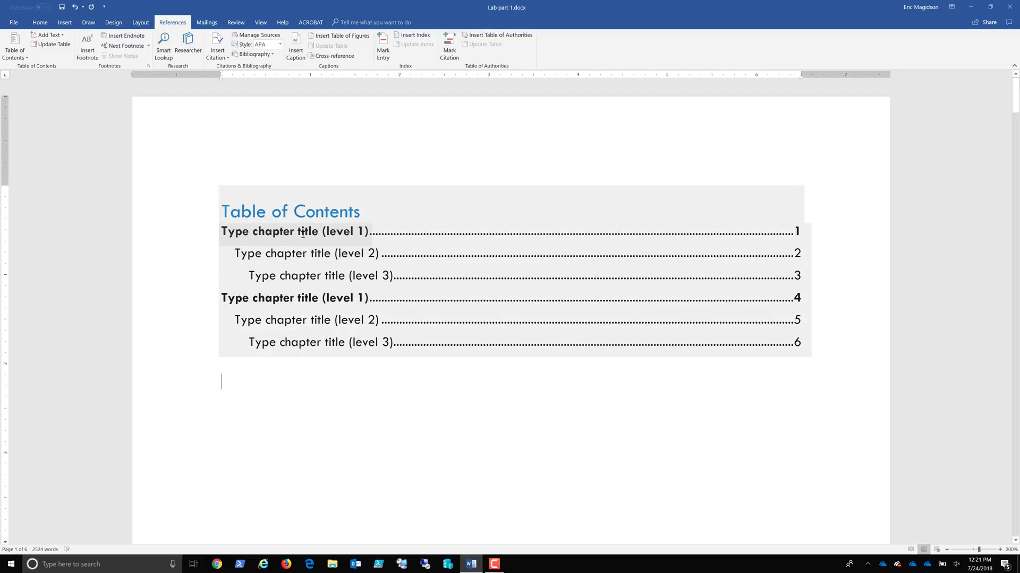
pyautogui.click(75, 6)
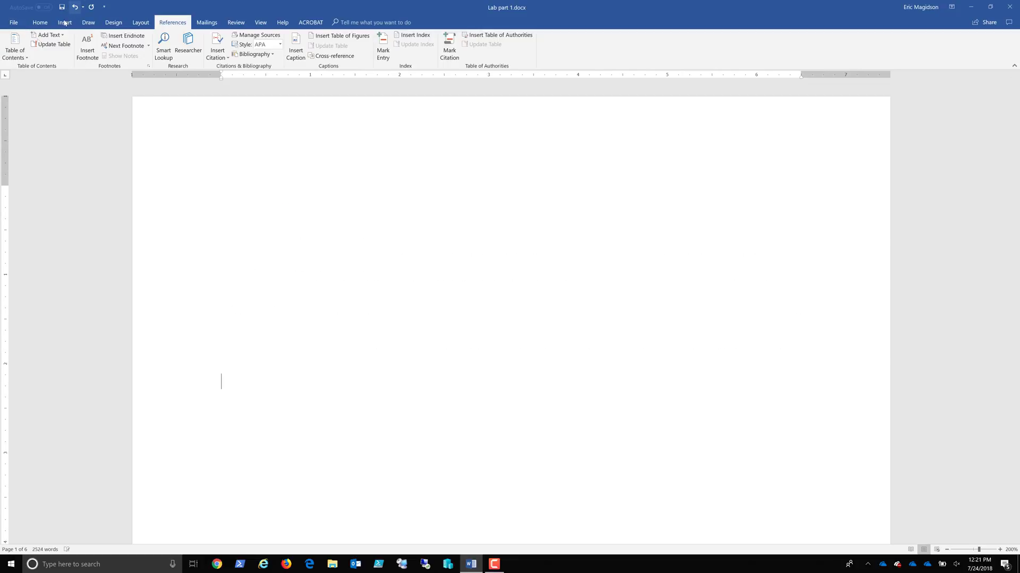
# Insert the Automatic Table 2 table of contents on the first page.
pyautogui.click(25, 58)
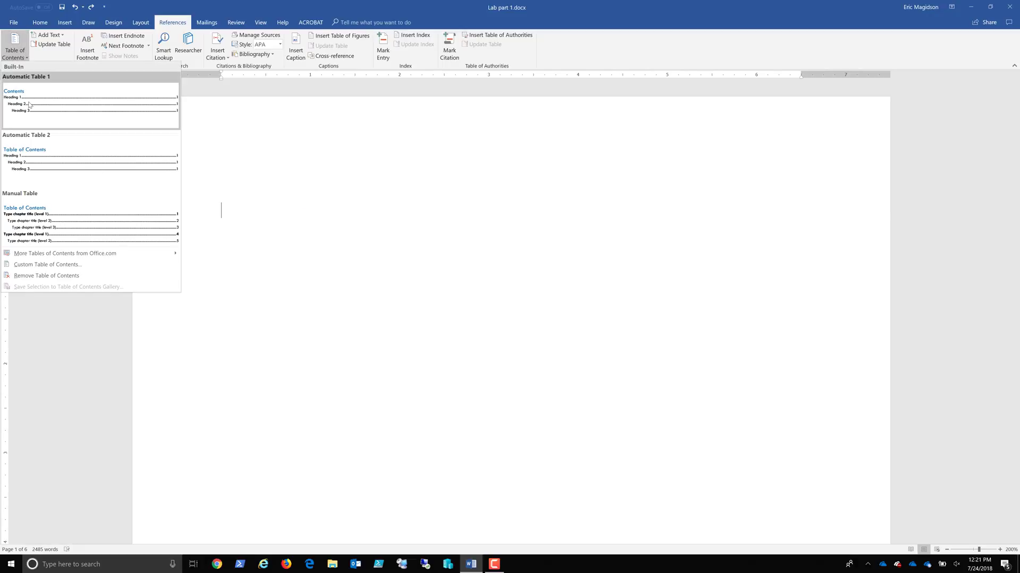
pyautogui.click(28, 154)
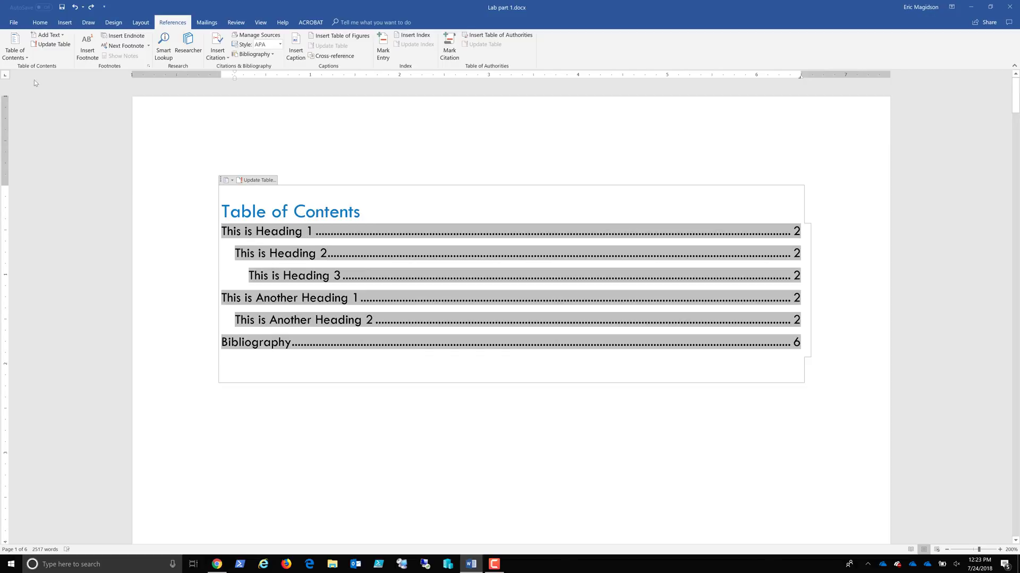
# Regenerate the custom table of contents with Show levels set to 4, replacing the old one.
pyautogui.click(26, 56)
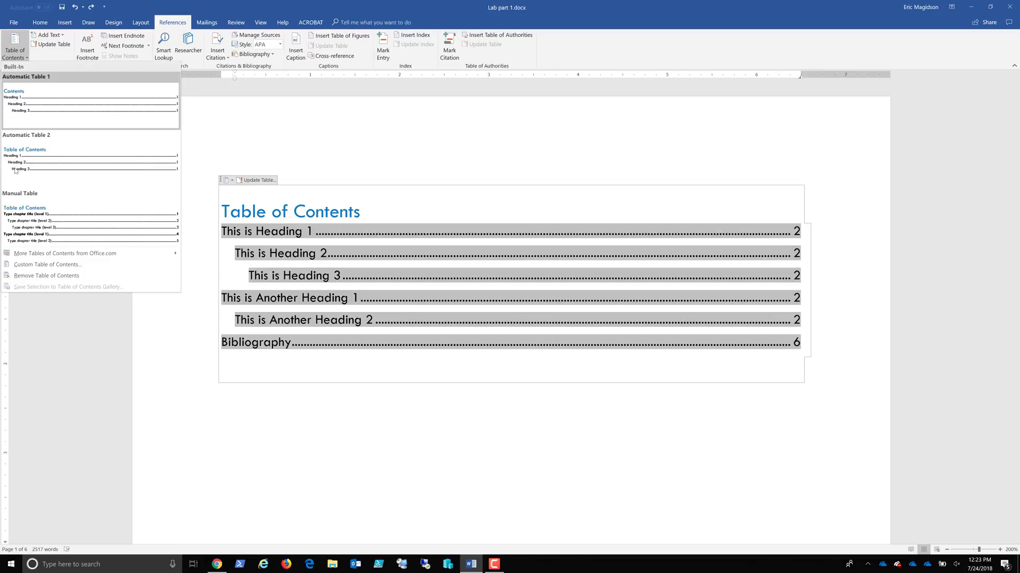
pyautogui.click(42, 265)
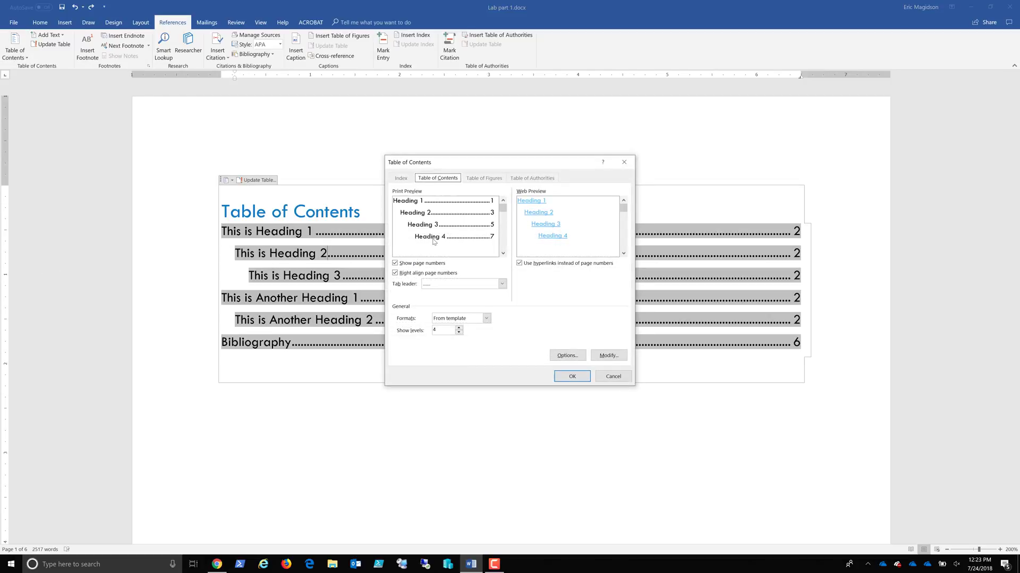
pyautogui.click(459, 333)
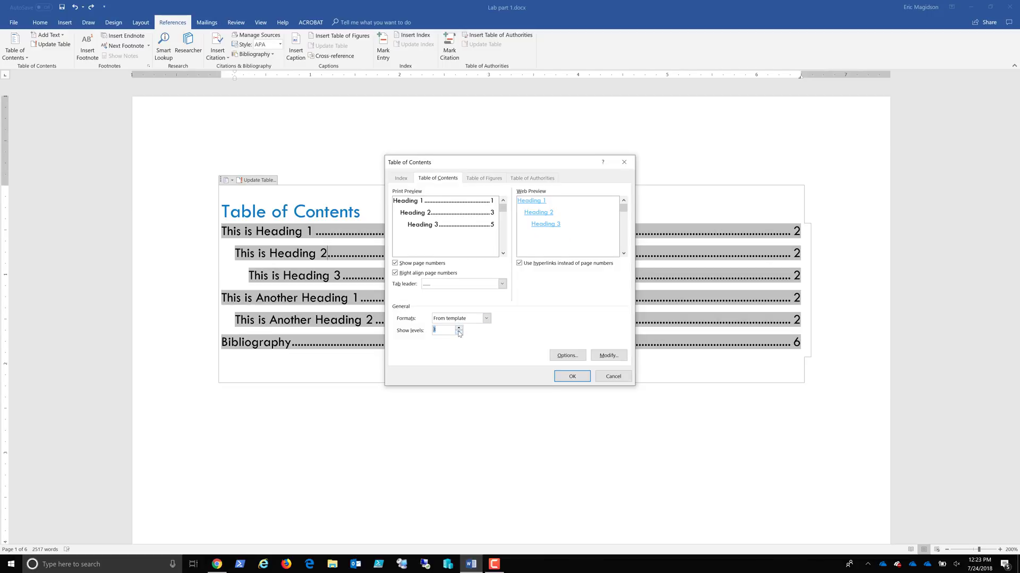
pyautogui.click(458, 328)
pyautogui.click(570, 378)
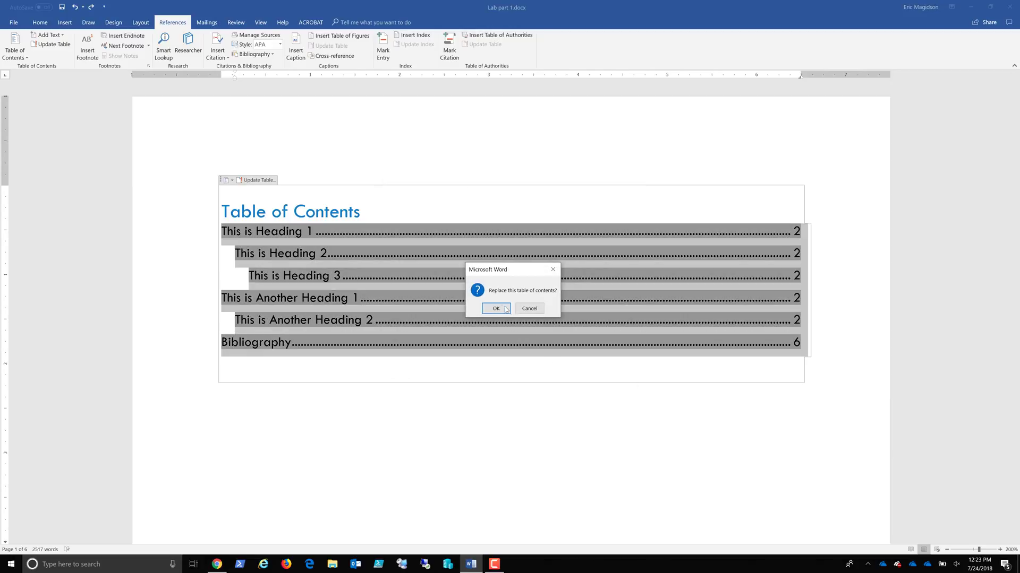
pyautogui.click(495, 309)
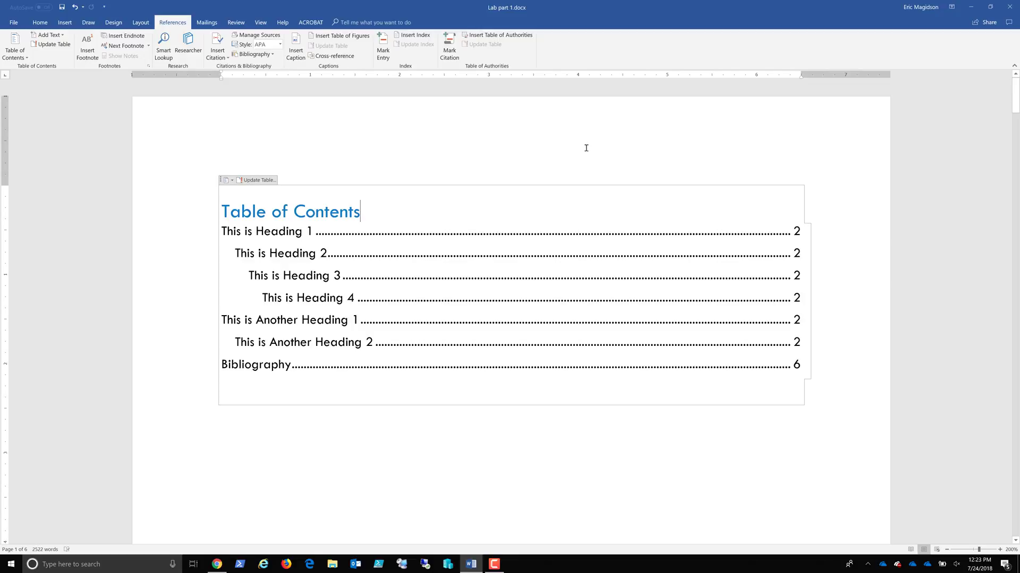
# Scroll through the report to the page-6 Bibliography listing its three sources.
pyautogui.scroll(-15, 586, 148)
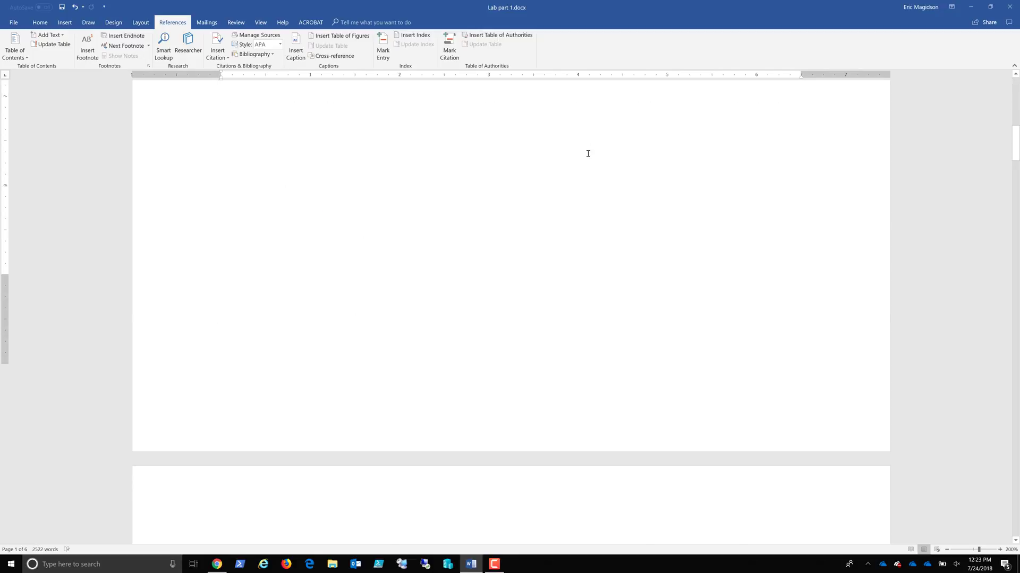
pyautogui.scroll(5, 346, 190)
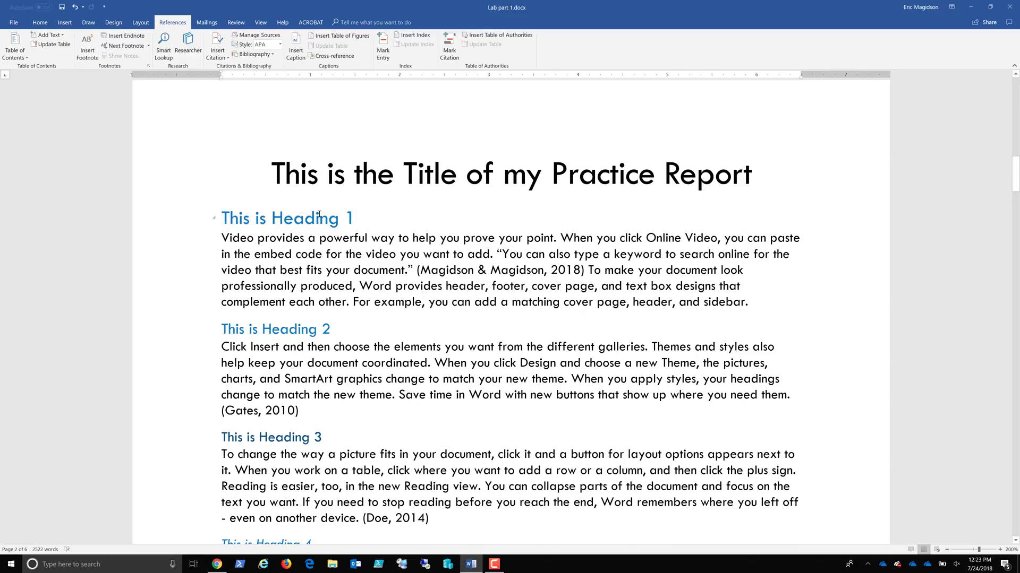
pyautogui.scroll(-5, 319, 215)
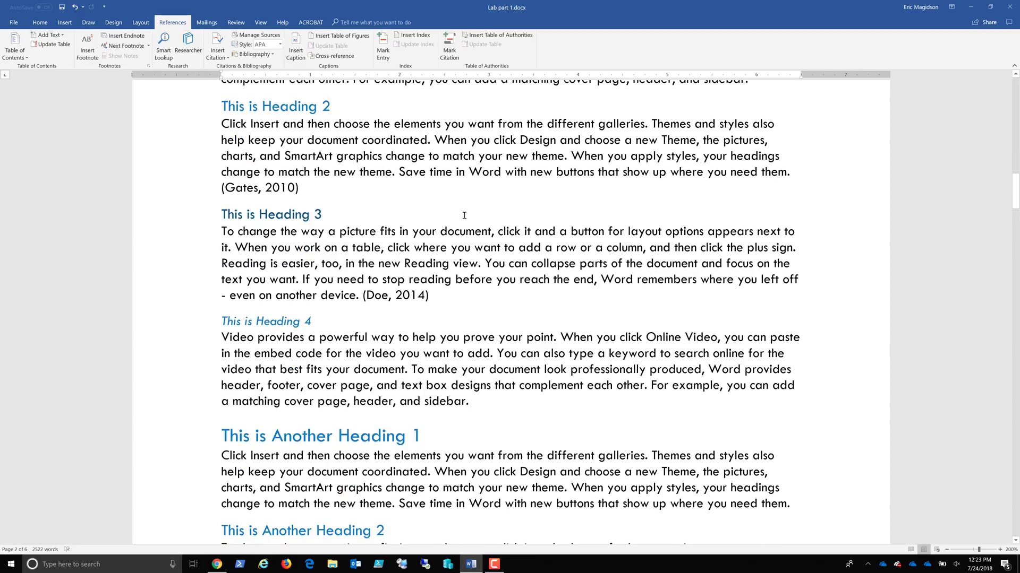
pyautogui.scroll(-10, 366, 187)
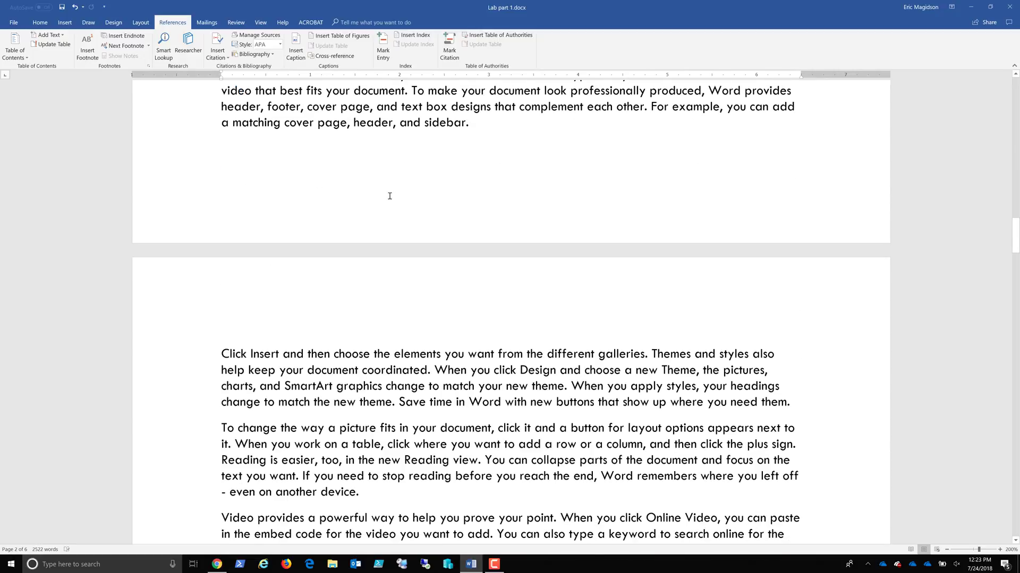
pyautogui.hotkey('ctrl', 'End')
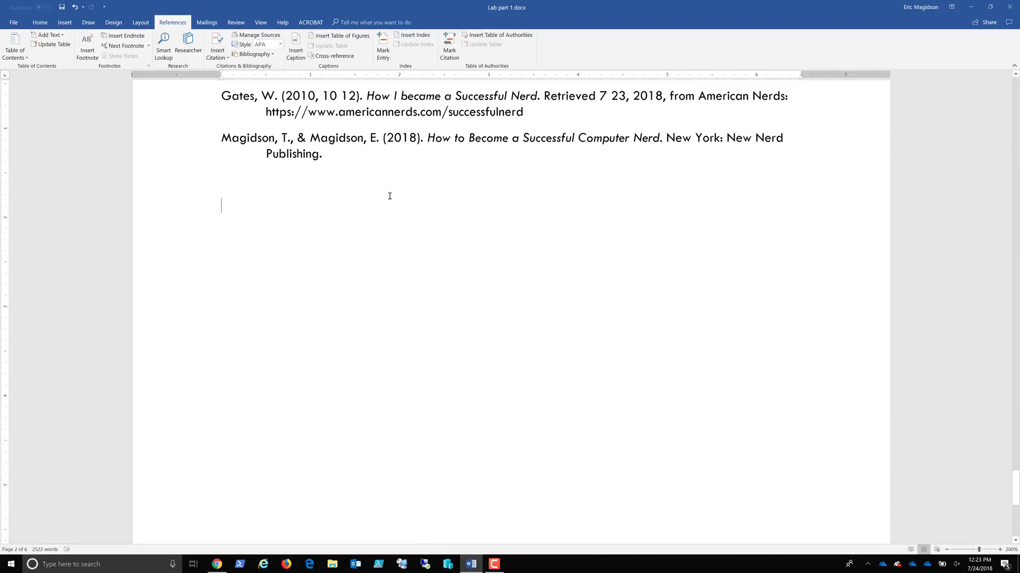
pyautogui.scroll(1, 393, 201)
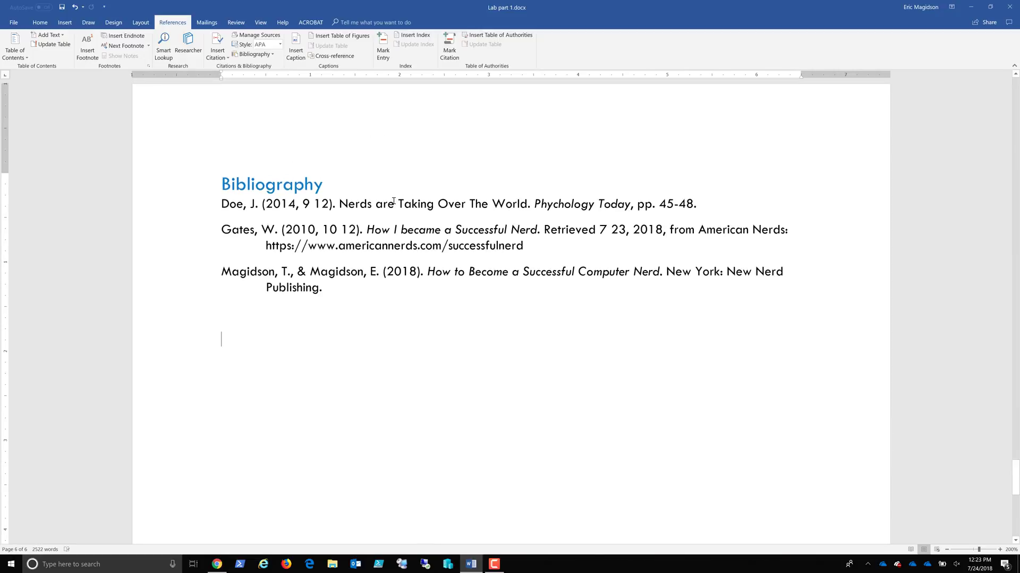